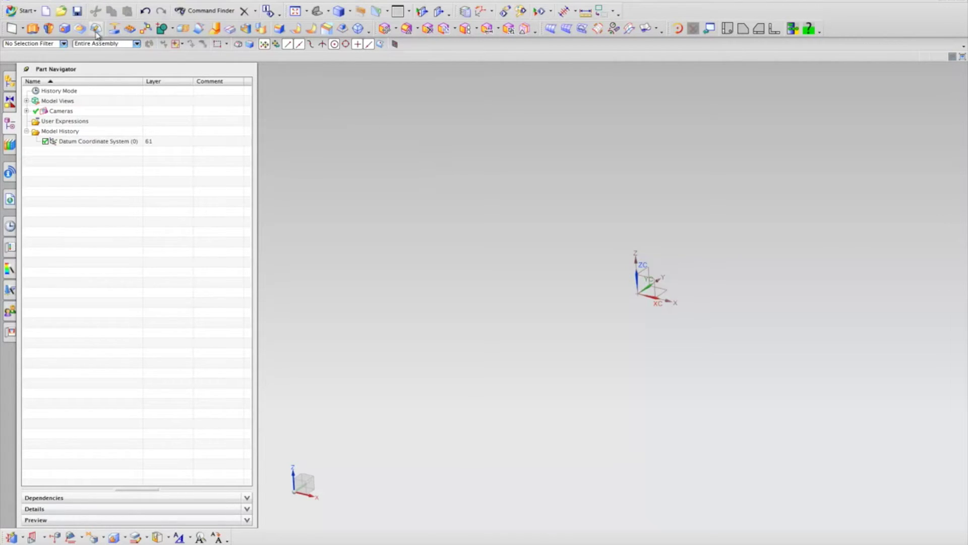
- Launch the Extrude command from the Feature toolbar to begin the plate
{"action": "left_click", "coordinate": [32, 30]}
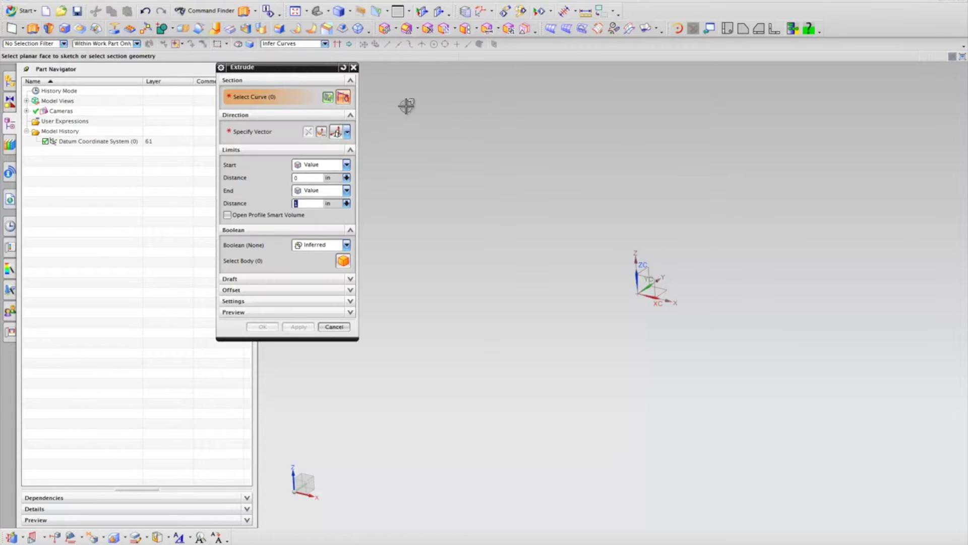
- Sketch a 15.4 by 11 rectangle on the XY datum plane as the extrude section
{"action": "left_click", "coordinate": [331, 98]}
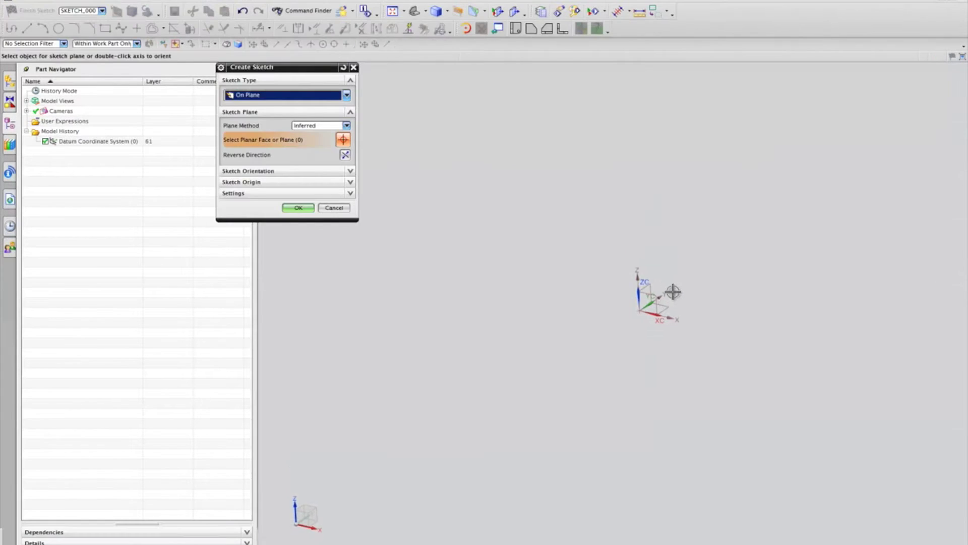
{"action": "left_click", "coordinate": [304, 209]}
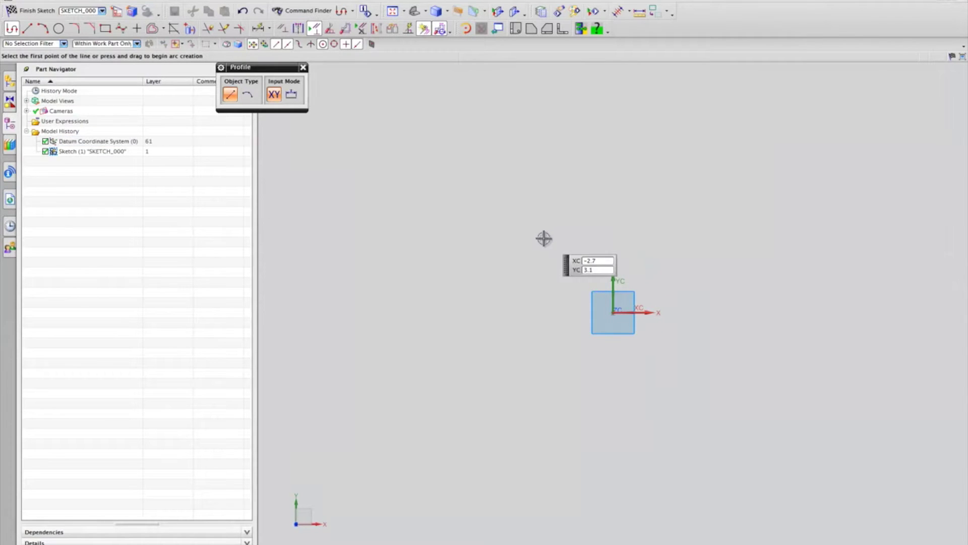
{"action": "left_click", "coordinate": [104, 28]}
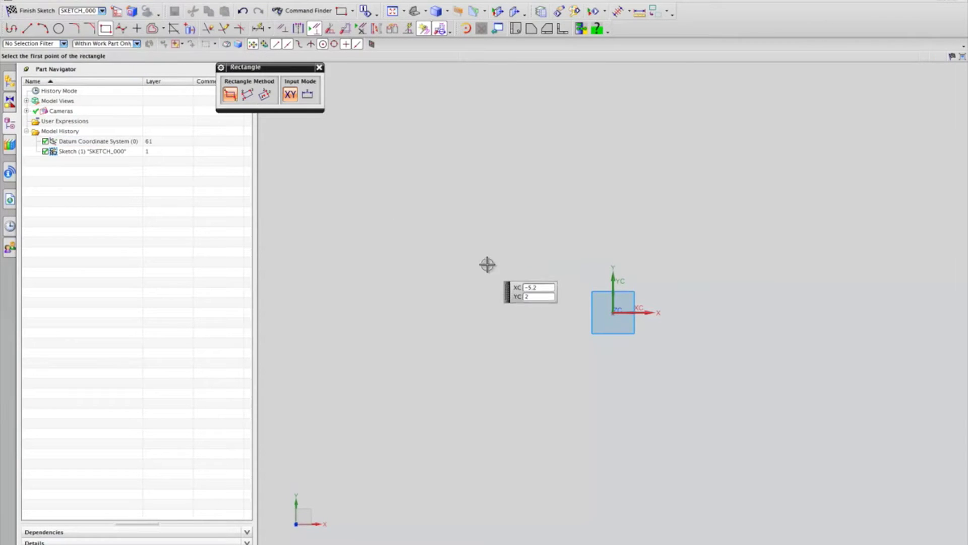
{"action": "left_click", "coordinate": [430, 186]}
{"action": "left_click", "coordinate": [806, 453]}
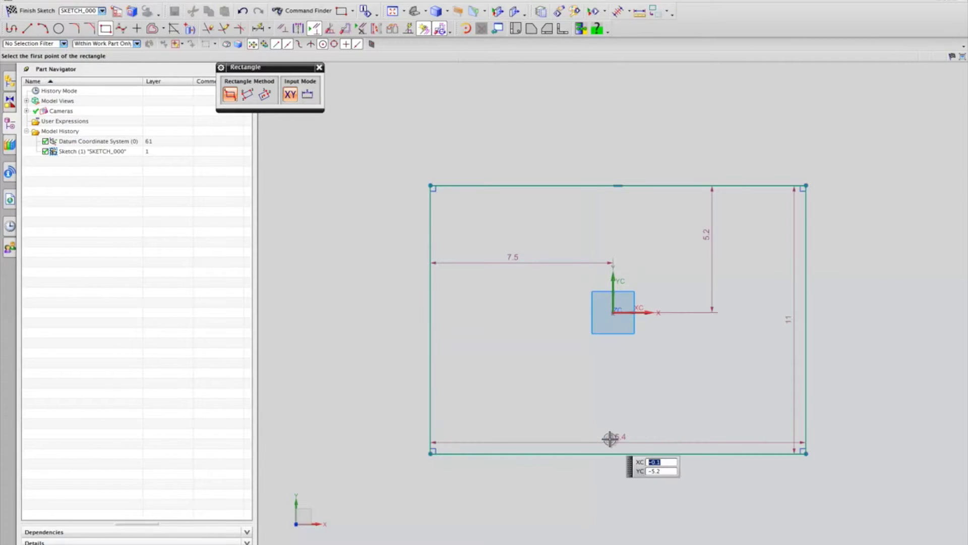
{"action": "key", "text": "Escape"}
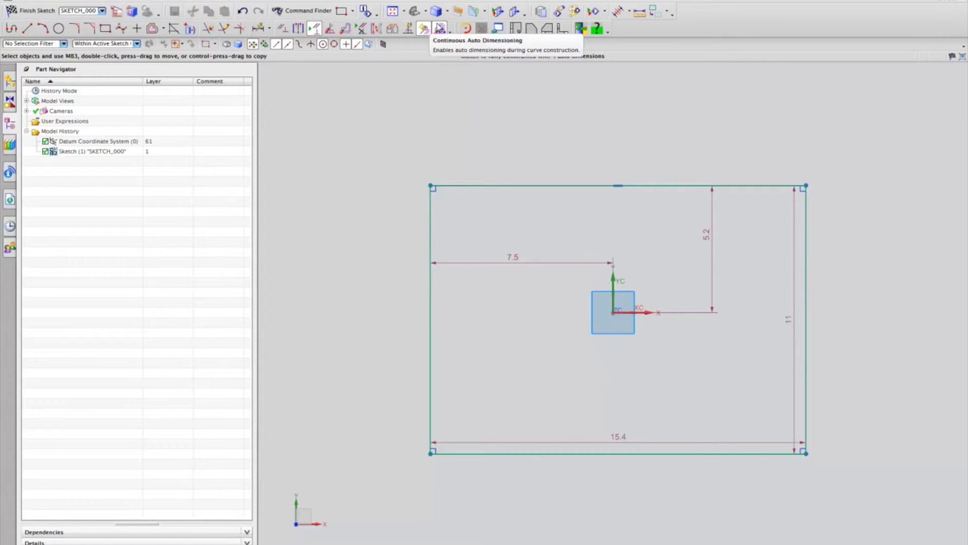
- With continuous auto dimensioning on, drag the left and top edges out to 15.669 by 11.827
{"action": "left_click", "coordinate": [440, 28]}
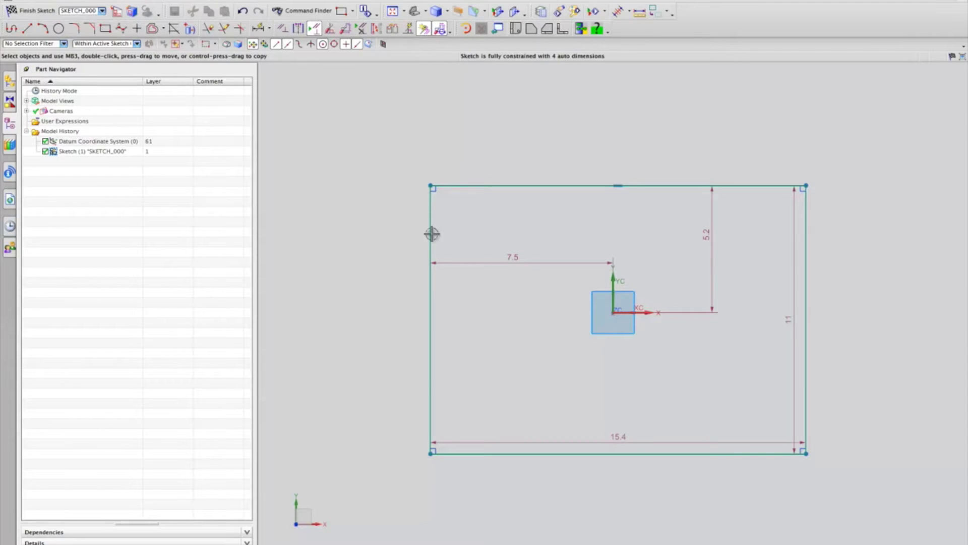
{"action": "mouse_move", "coordinate": [432, 231]}
{"action": "left_mouse_down"}
{"action": "mouse_move", "coordinate": [392, 238]}
{"action": "mouse_move", "coordinate": [426, 238]}
{"action": "left_mouse_up"}
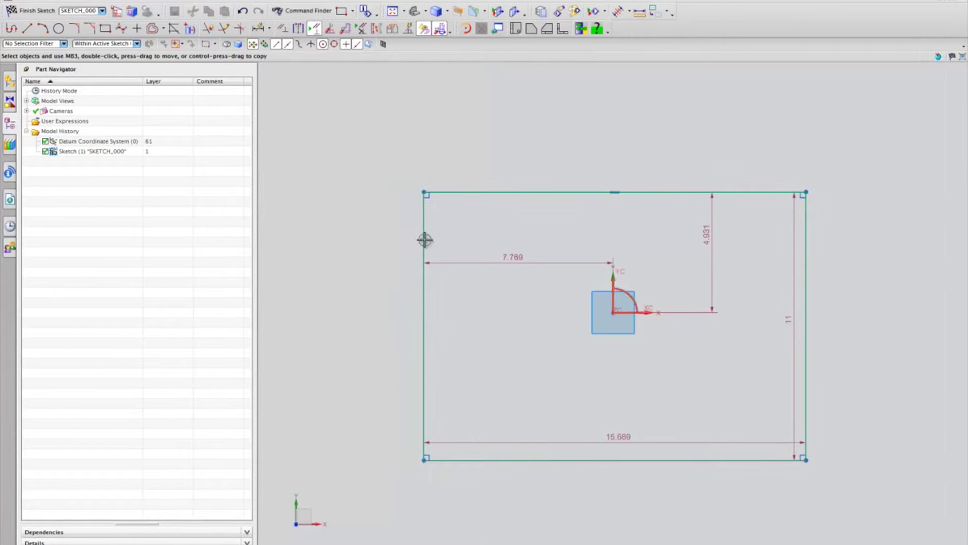
{"action": "mouse_move", "coordinate": [481, 195]}
{"action": "left_mouse_down"}
{"action": "mouse_move", "coordinate": [480, 173]}
{"action": "mouse_move", "coordinate": [497, 173]}
{"action": "left_mouse_up"}
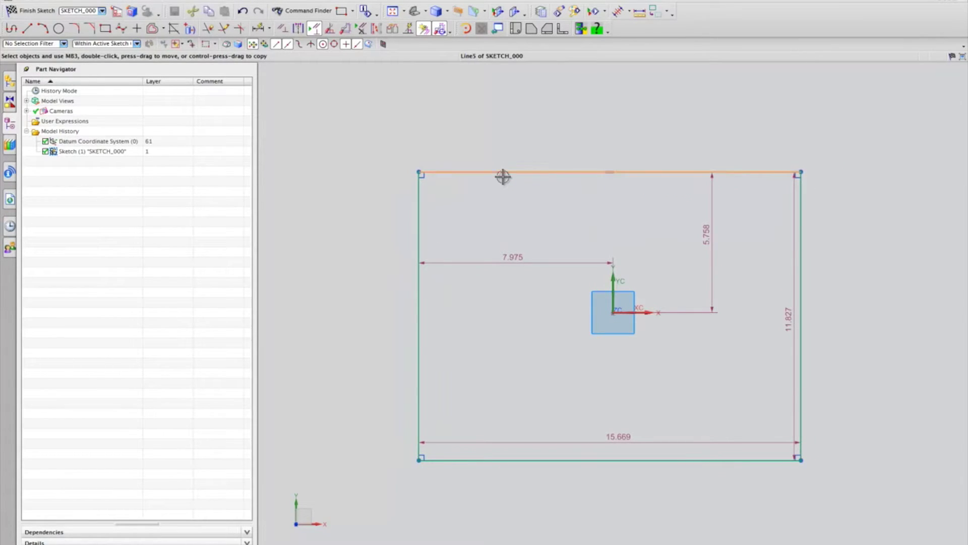
{"action": "left_click", "coordinate": [549, 206]}
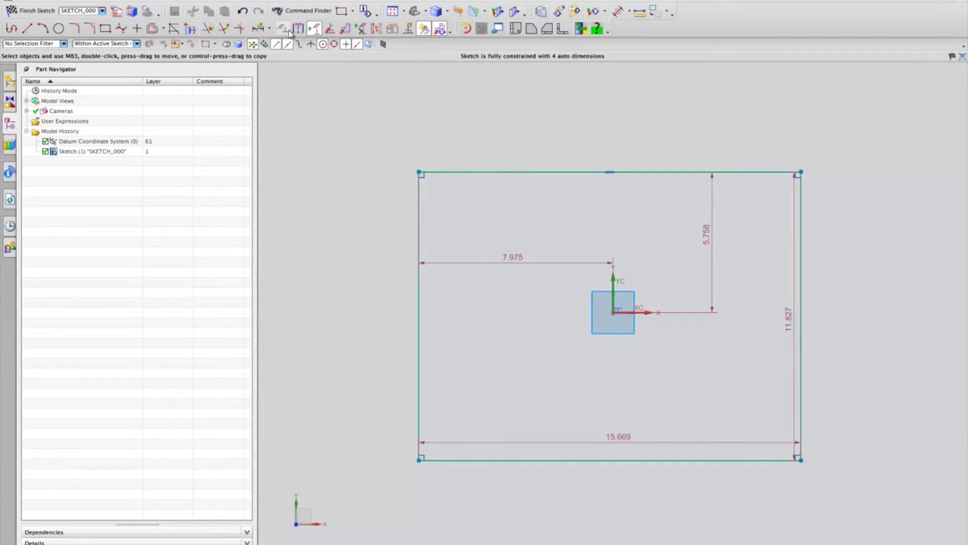
- Add Midpoint constraints centering the rectangle's top and left edges on the sketch origin
{"action": "left_click", "coordinate": [587, 173]}
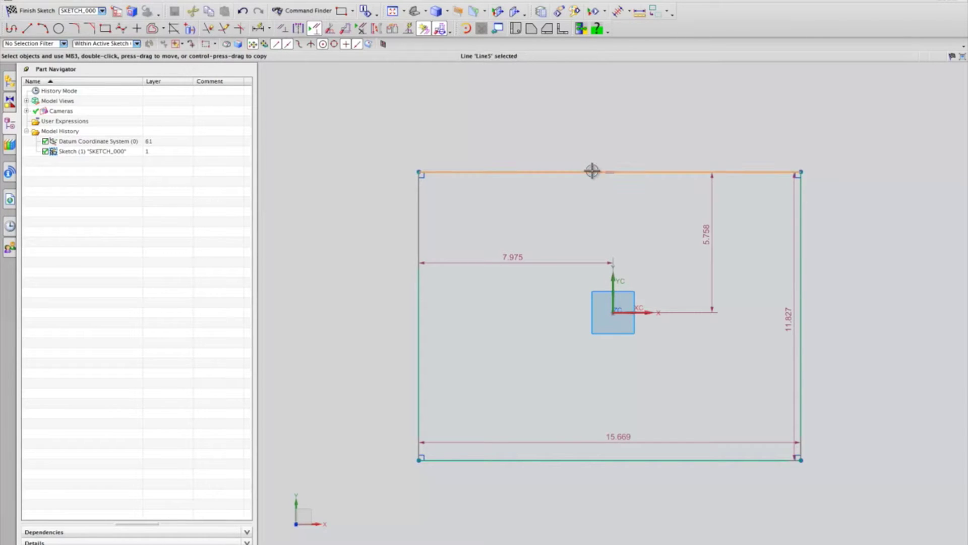
{"action": "left_click", "coordinate": [613, 310]}
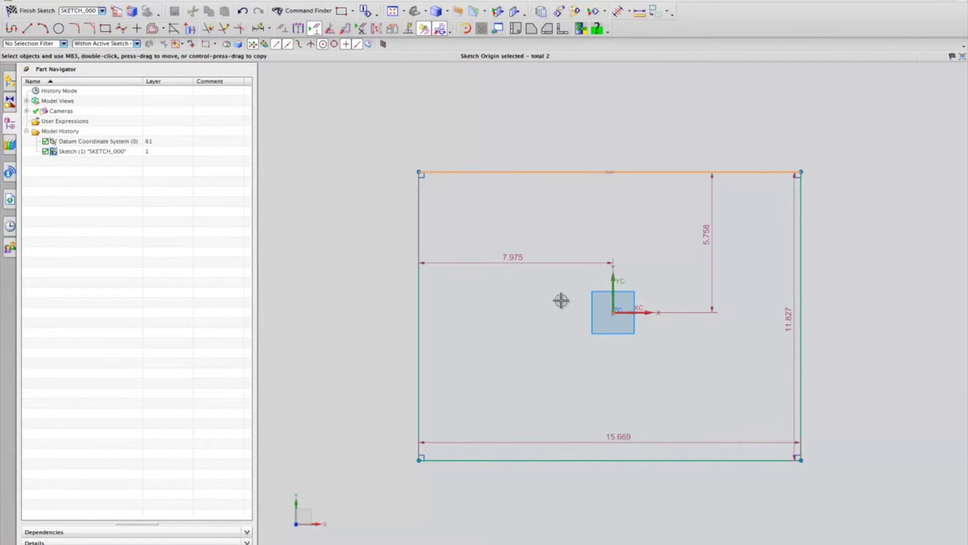
{"action": "left_click", "coordinate": [699, 298]}
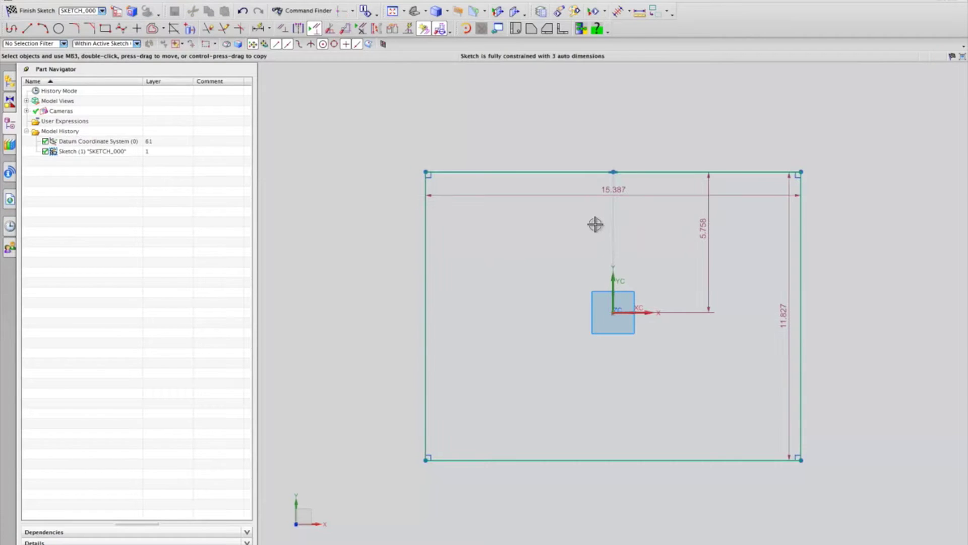
{"action": "left_click", "coordinate": [426, 323]}
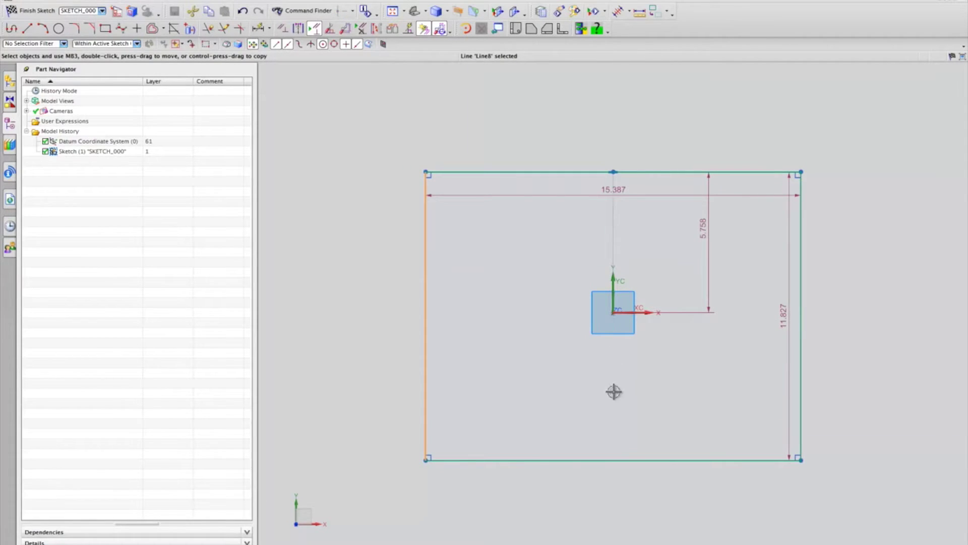
{"action": "left_click", "coordinate": [614, 328]}
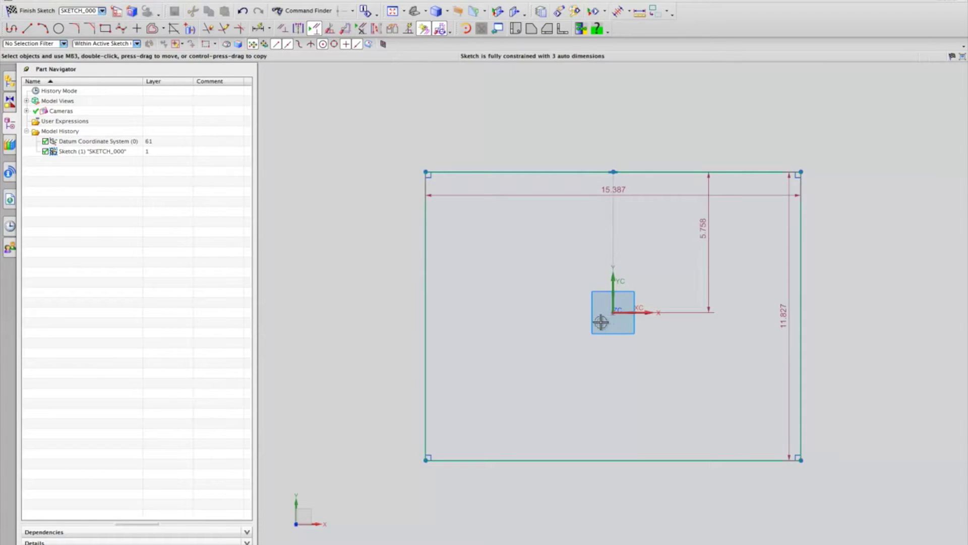
{"action": "left_click", "coordinate": [427, 307]}
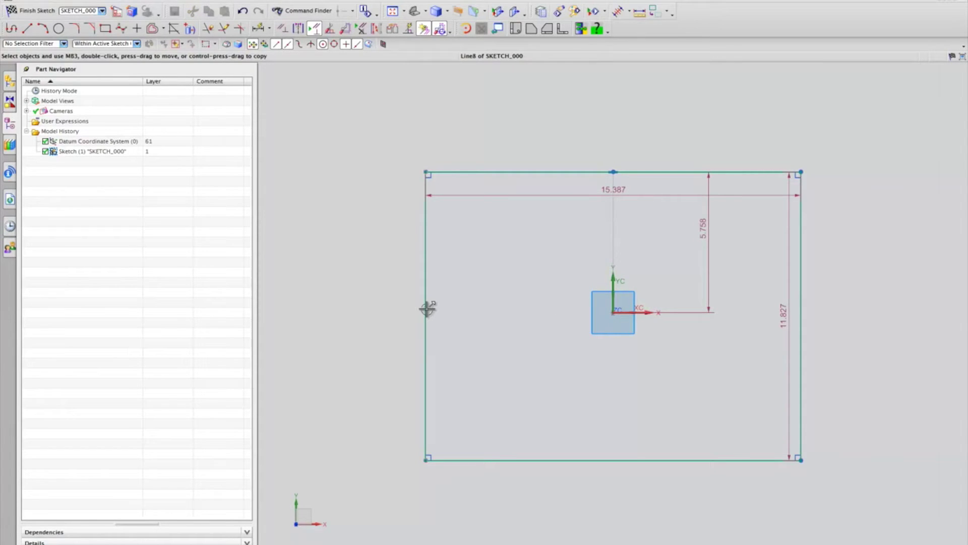
{"action": "left_click", "coordinate": [615, 313]}
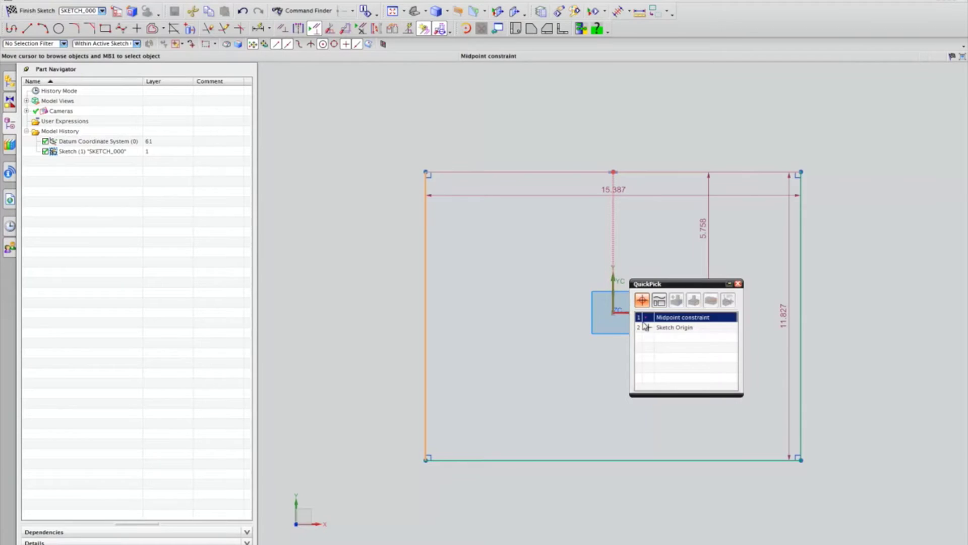
{"action": "left_click", "coordinate": [674, 333]}
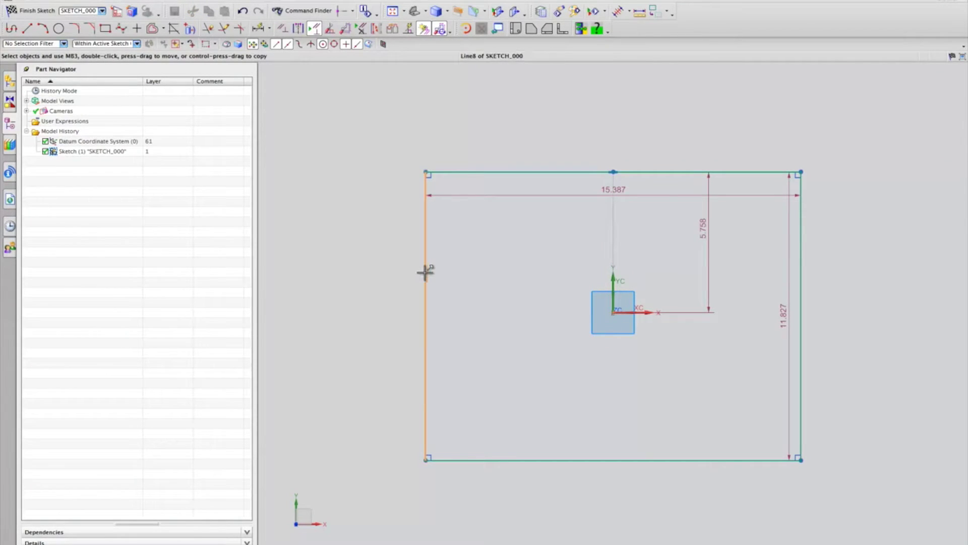
{"action": "left_click", "coordinate": [505, 254]}
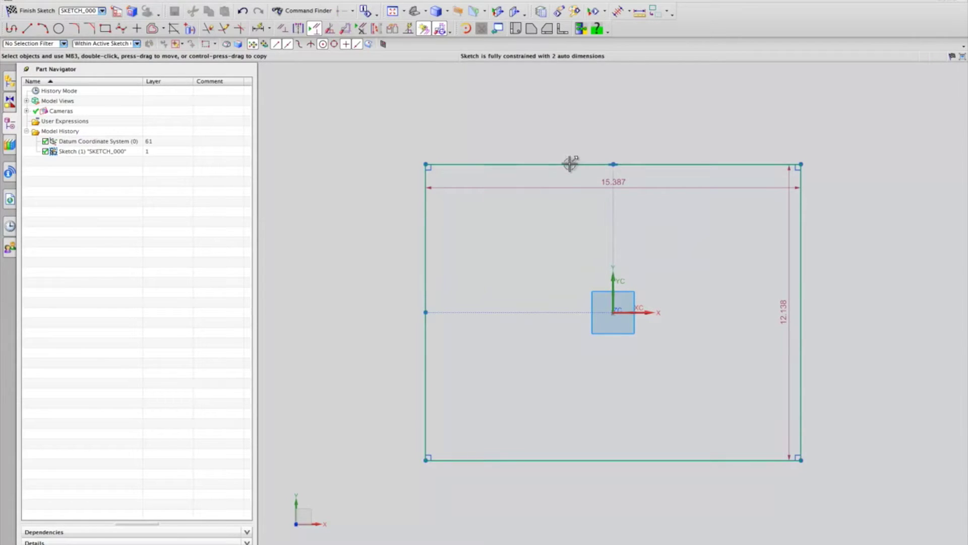
- Drag the centered rectangle's edges to resize it to roughly 16.089 by 15.941
{"action": "mouse_move", "coordinate": [571, 164]}
{"action": "left_mouse_down"}
{"action": "mouse_move", "coordinate": [570, 198]}
{"action": "mouse_move", "coordinate": [562, 169]}
{"action": "left_mouse_up"}
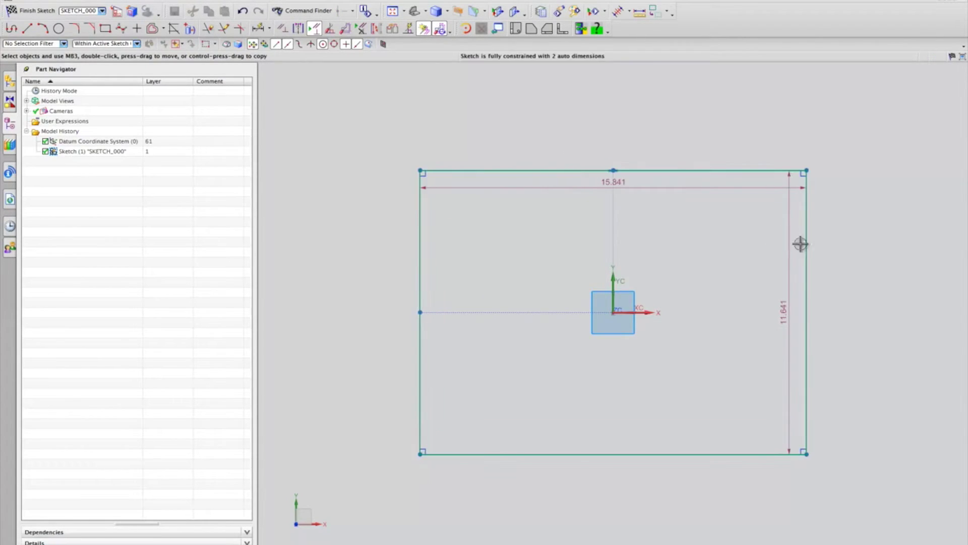
{"action": "mouse_move", "coordinate": [800, 242]}
{"action": "left_mouse_down"}
{"action": "mouse_move", "coordinate": [742, 250]}
{"action": "mouse_move", "coordinate": [799, 253]}
{"action": "left_mouse_up"}
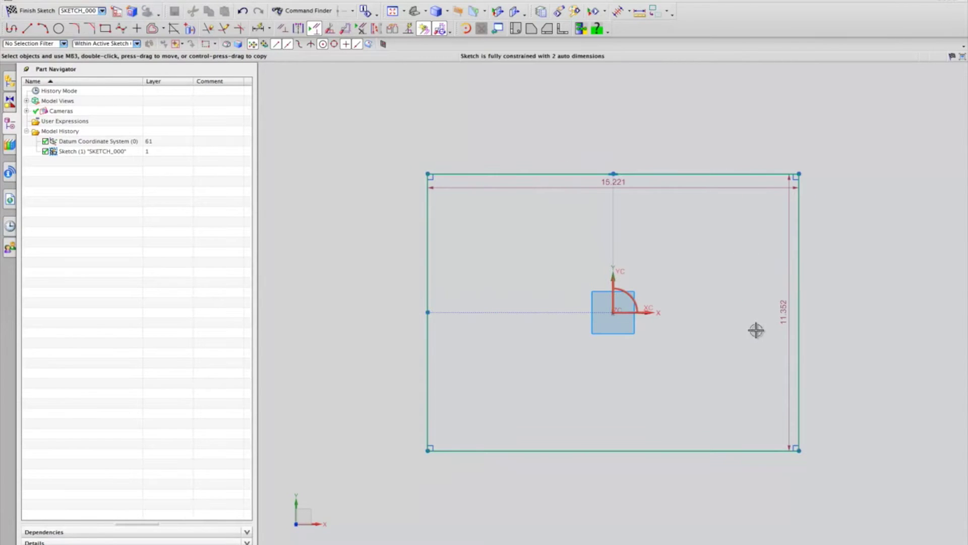
{"action": "left_click_drag", "start_coordinate": [686, 177], "coordinate": [675, 118]}
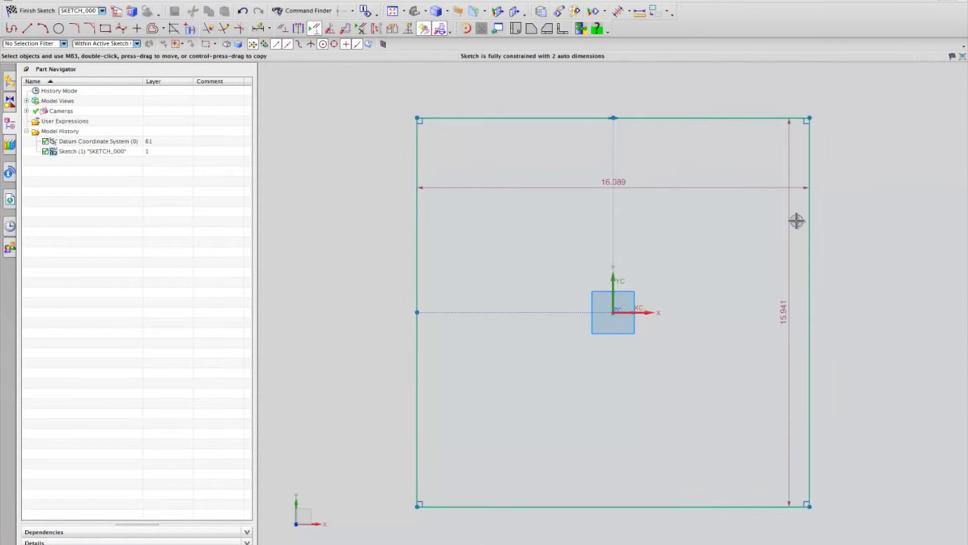
{"action": "double_click", "coordinate": [782, 314]}
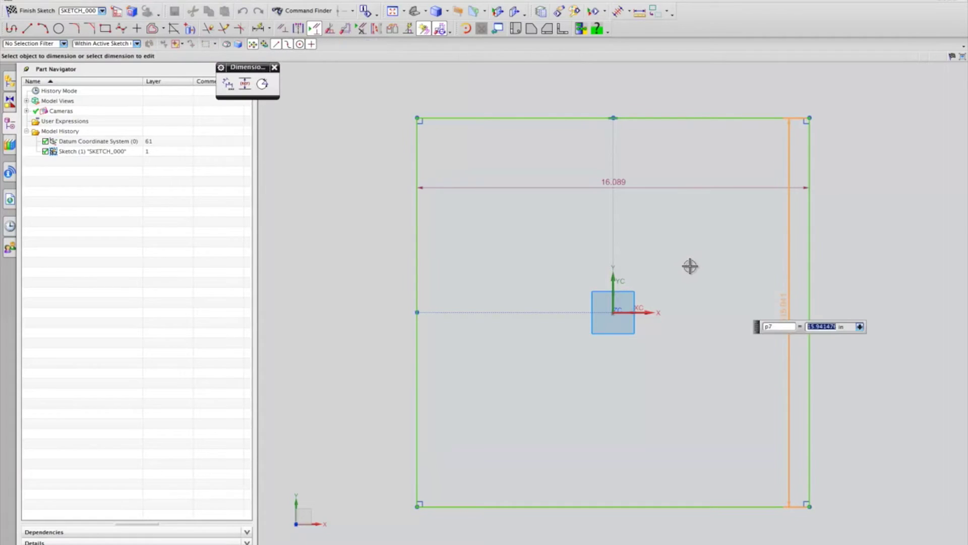
{"action": "double_click", "coordinate": [780, 329]}
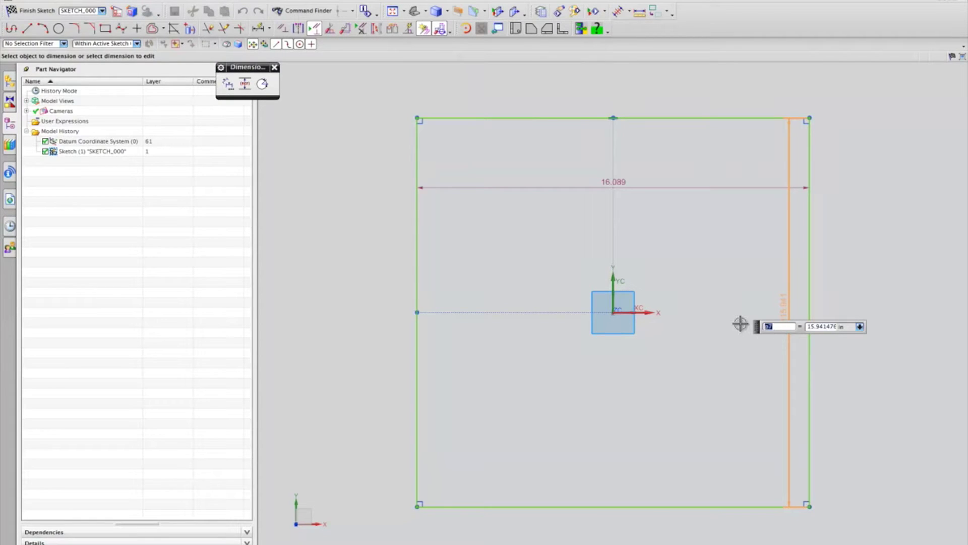
{"action": "type", "text": "height"}
{"action": "key", "text": "Return"}
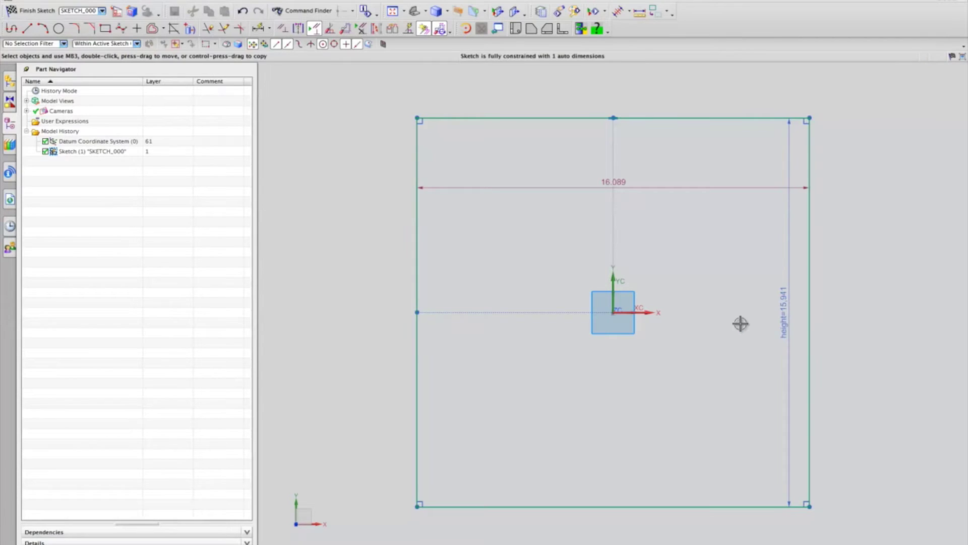
{"action": "double_click", "coordinate": [621, 182]}
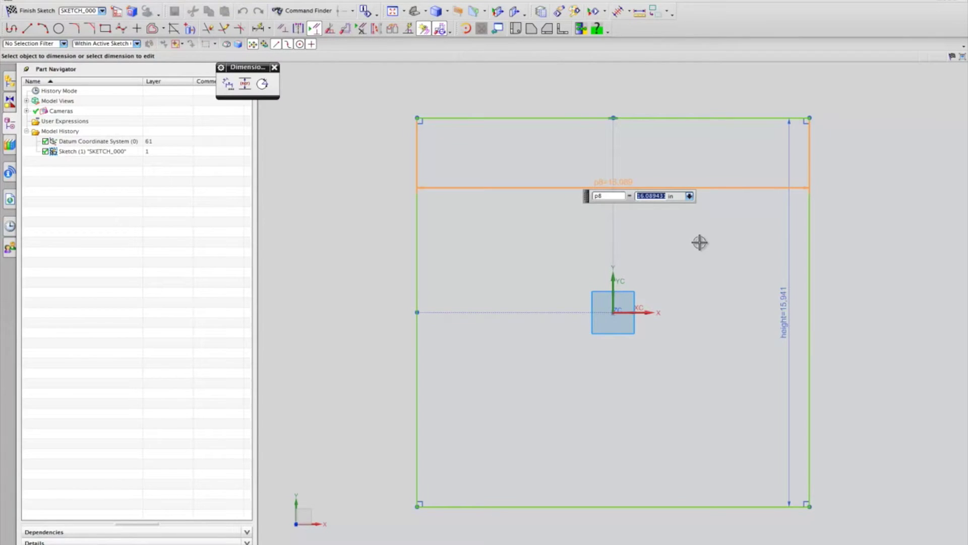
{"action": "double_click", "coordinate": [603, 196]}
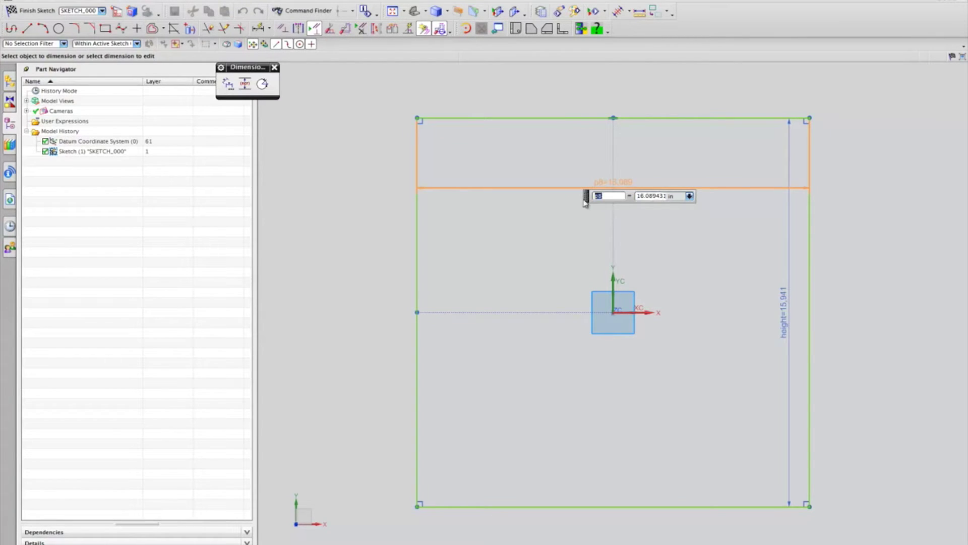
{"action": "type", "text": "width"}
{"action": "key", "text": "Return"}
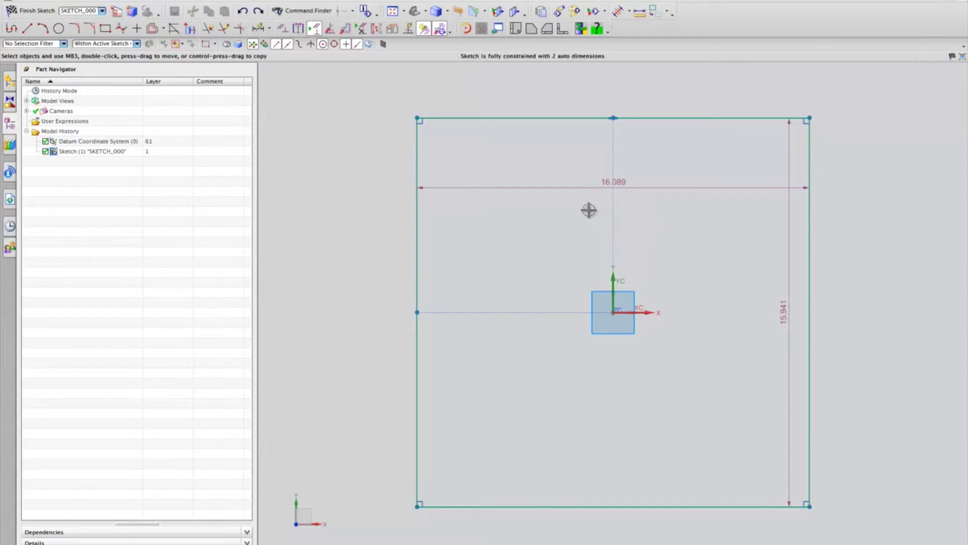
- Set the rectangle's width dimension to 16 and its height to 17
{"action": "double_click", "coordinate": [609, 187]}
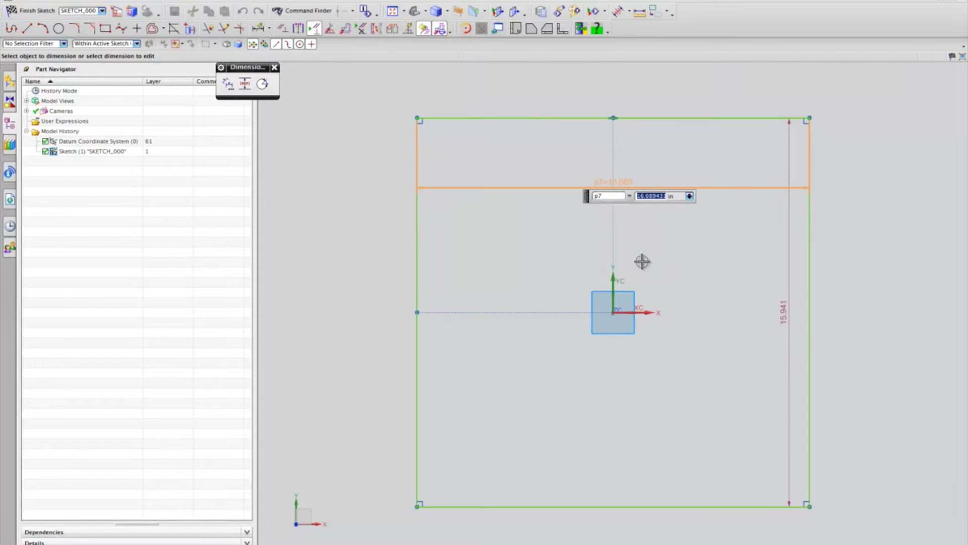
{"action": "type", "text": "16"}
{"action": "key", "text": "Return"}
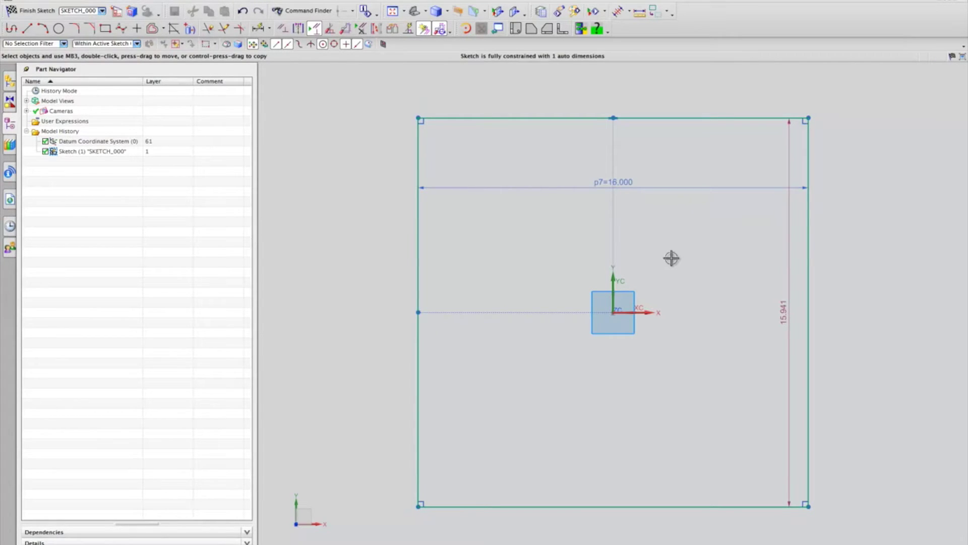
{"action": "double_click", "coordinate": [783, 313]}
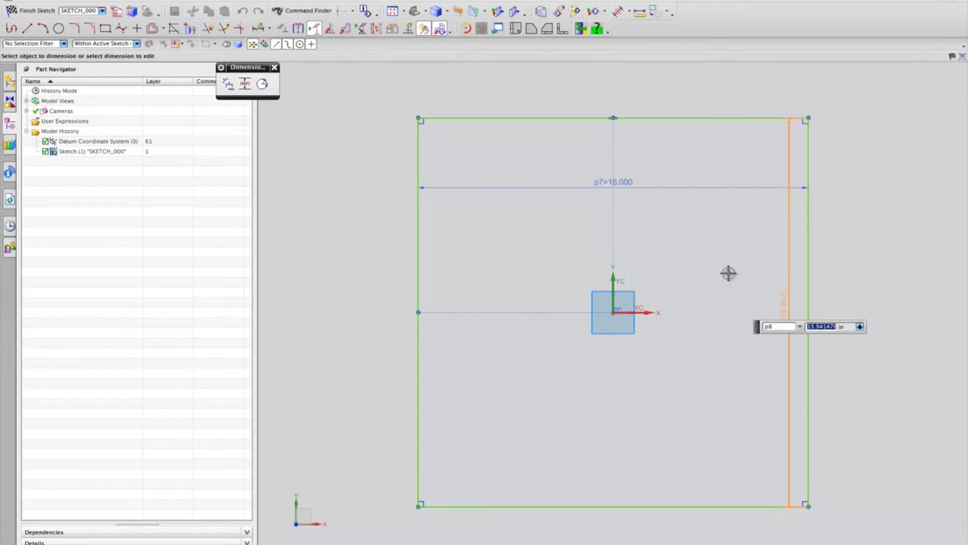
{"action": "type", "text": "17"}
{"action": "key", "text": "Return"}
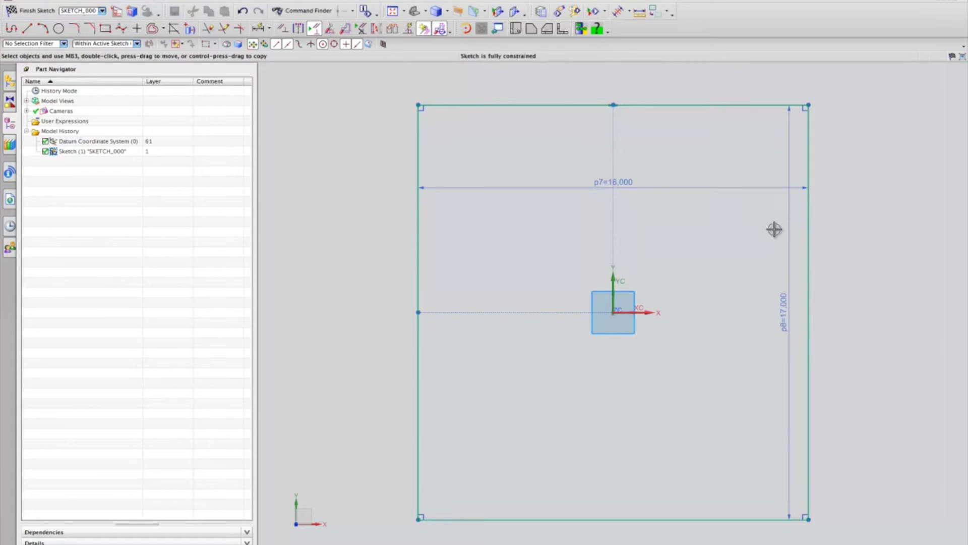
- Set the width equal to p8, change the height to 16, and finish the sketch
{"action": "double_click", "coordinate": [625, 182]}
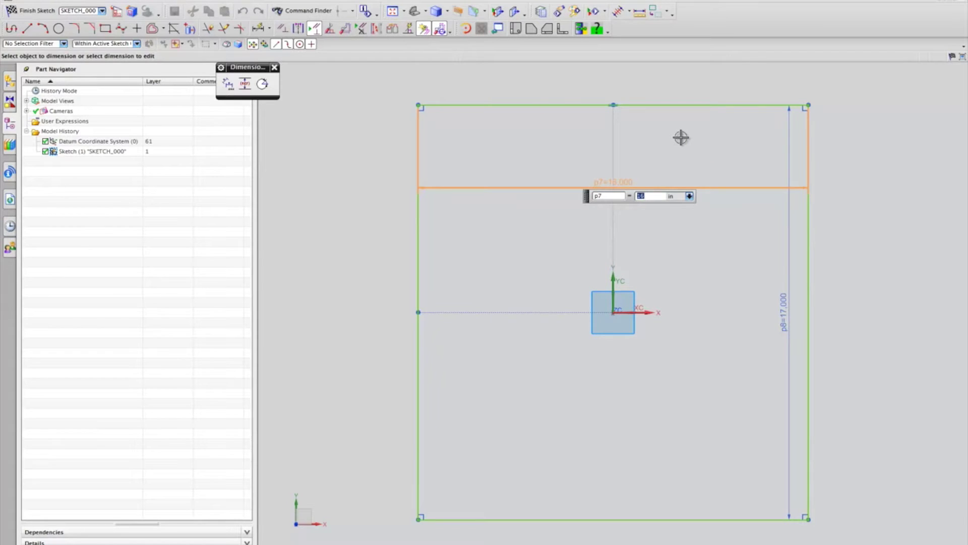
{"action": "type", "text": "p"}
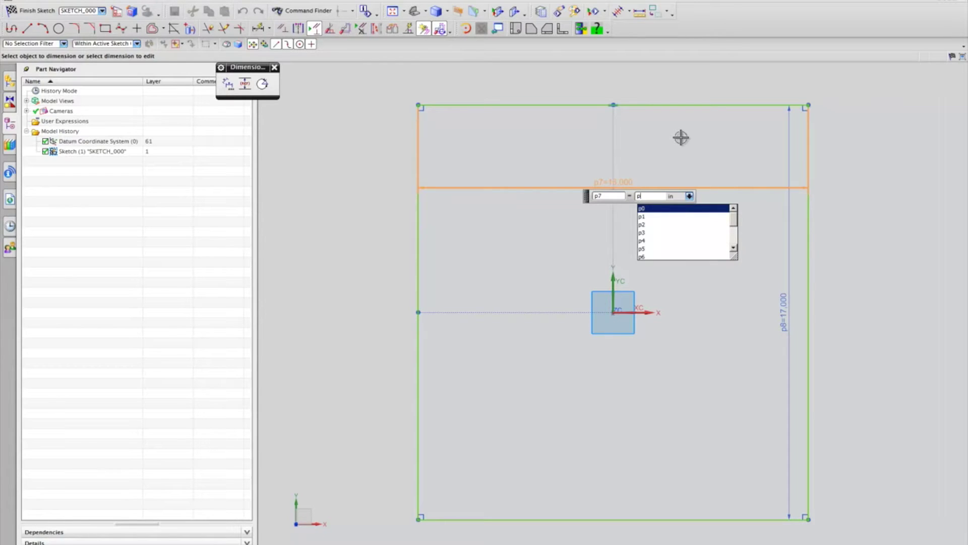
{"action": "type", "text": "8"}
{"action": "key", "text": "Return"}
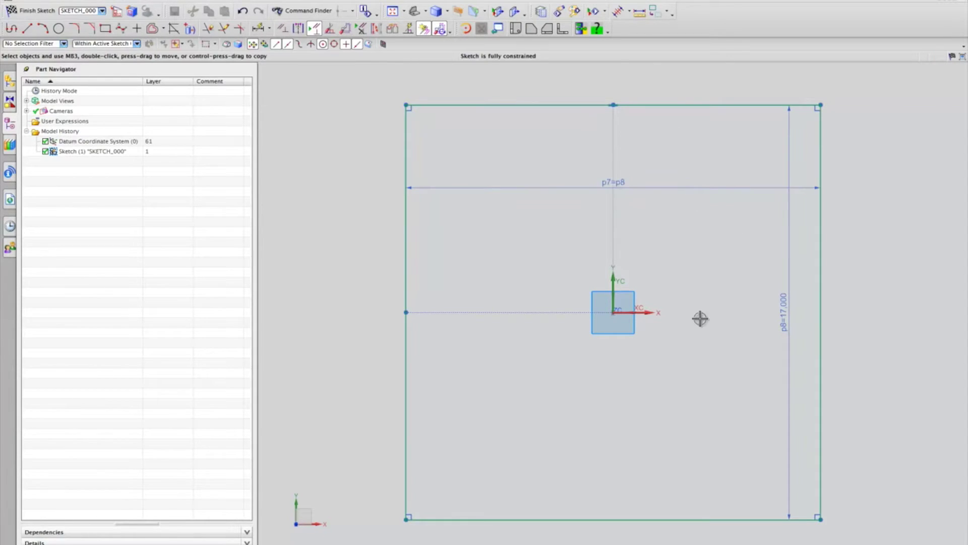
{"action": "double_click", "coordinate": [785, 312]}
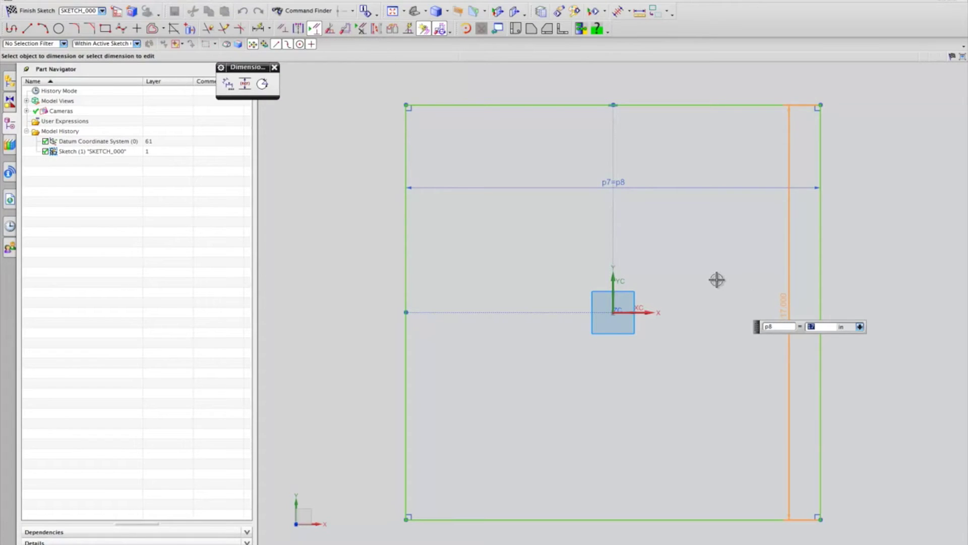
{"action": "type", "text": "16"}
{"action": "key", "text": "Return"}
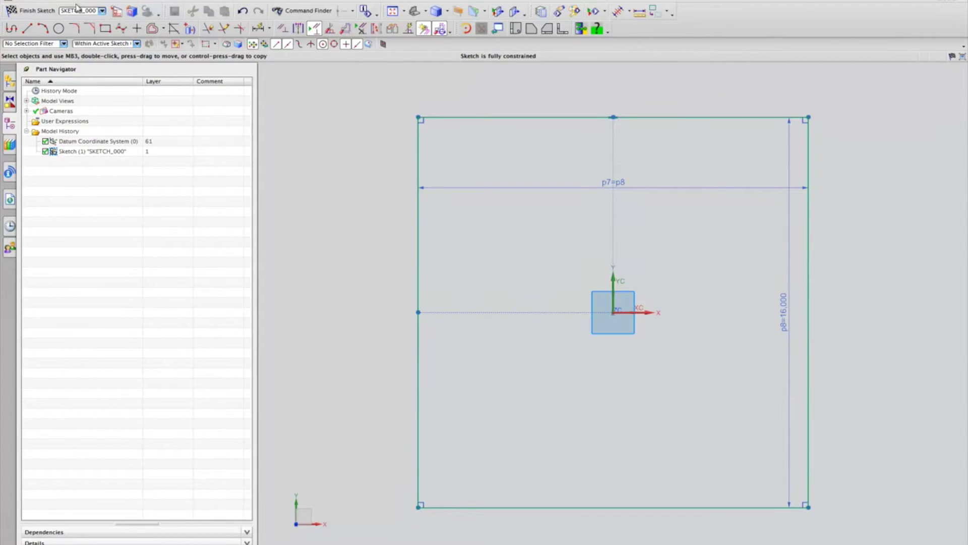
{"action": "left_click", "coordinate": [49, 8]}
- Extrude the square 1 in thick, then edit its sketch to make it 15 in square
{"action": "key", "text": "x"}
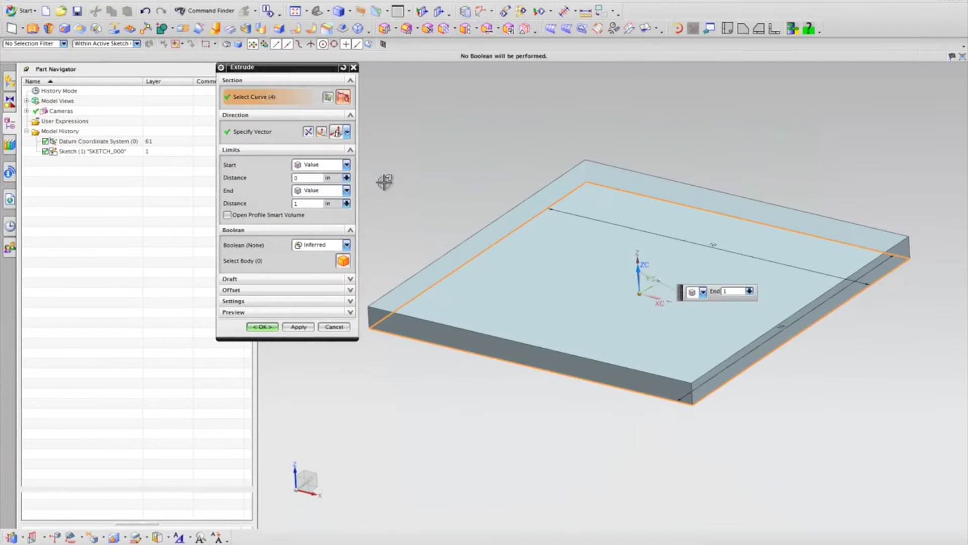
{"action": "left_click", "coordinate": [263, 326]}
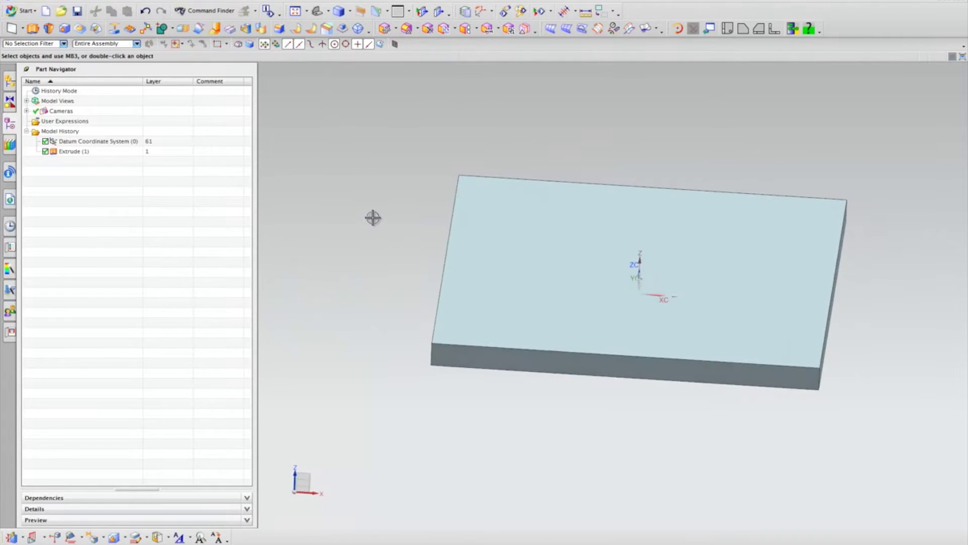
{"action": "right_click", "coordinate": [75, 152]}
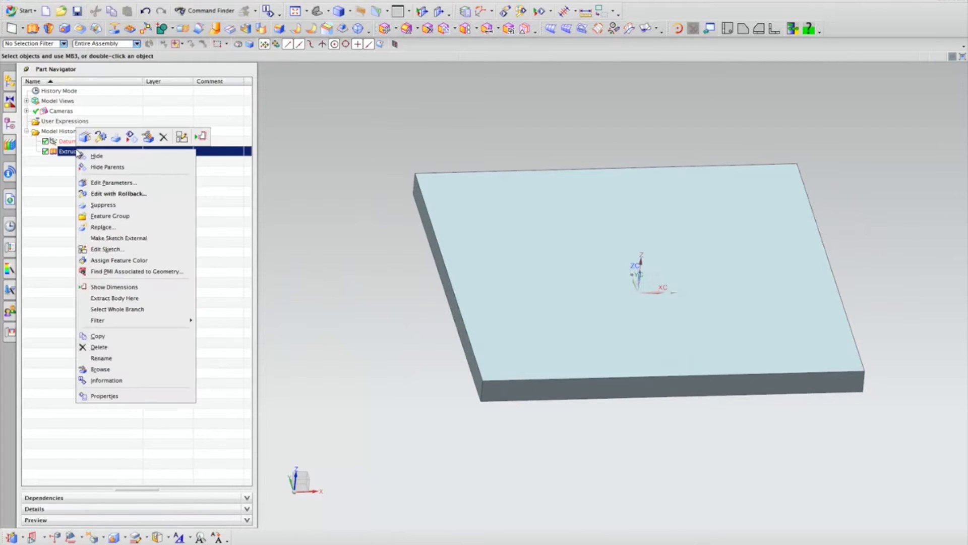
{"action": "left_click", "coordinate": [132, 250]}
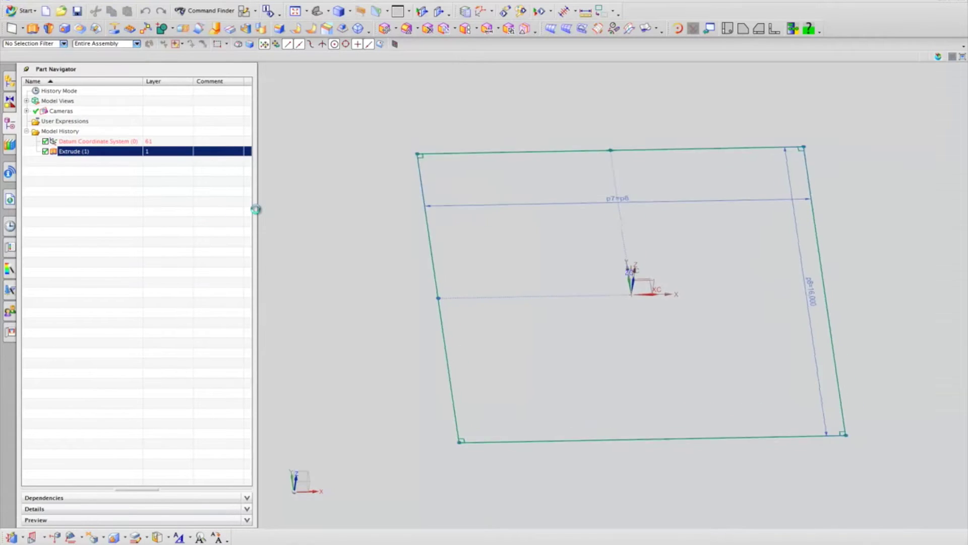
{"action": "double_click", "coordinate": [789, 310]}
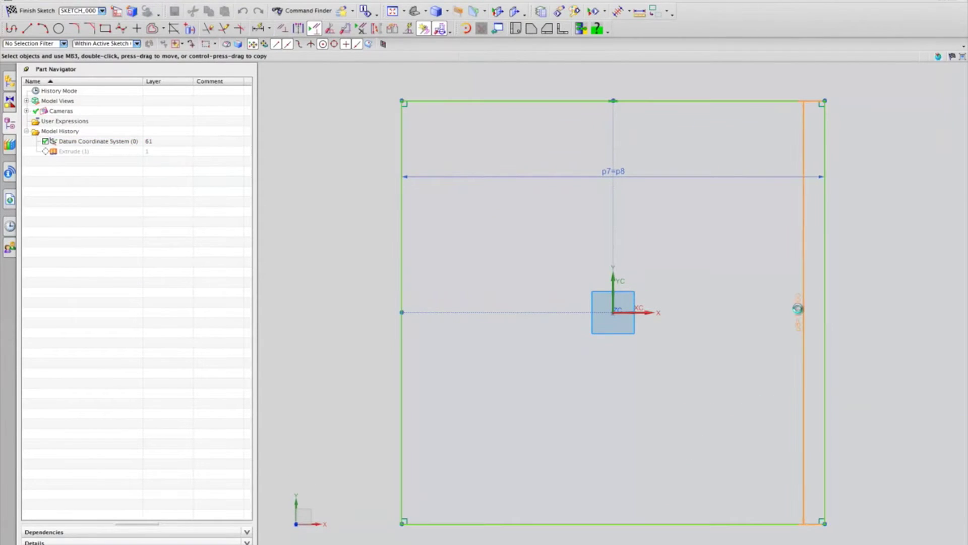
{"action": "type", "text": "15"}
{"action": "key", "text": "Return"}
{"action": "middle_click", "coordinate": [722, 271]}
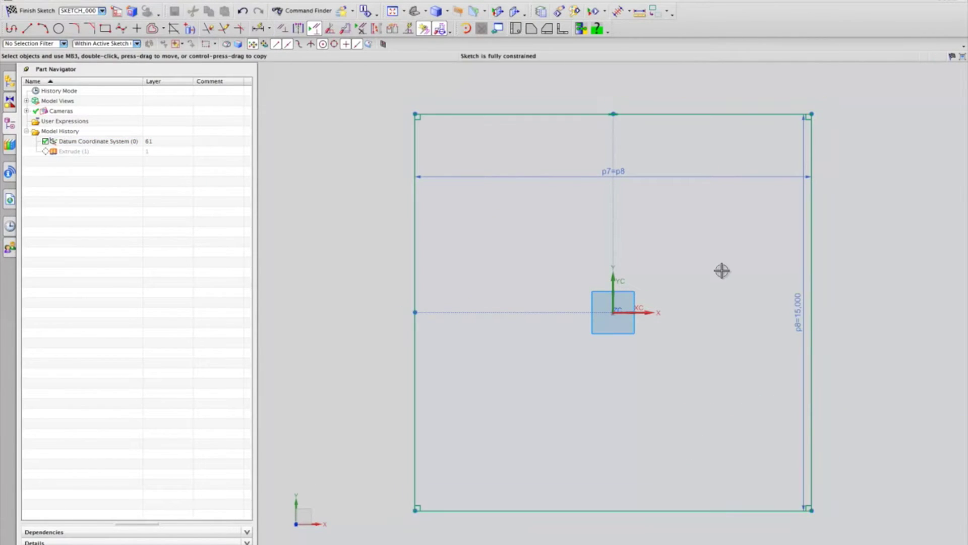
{"action": "left_click", "coordinate": [38, 10]}
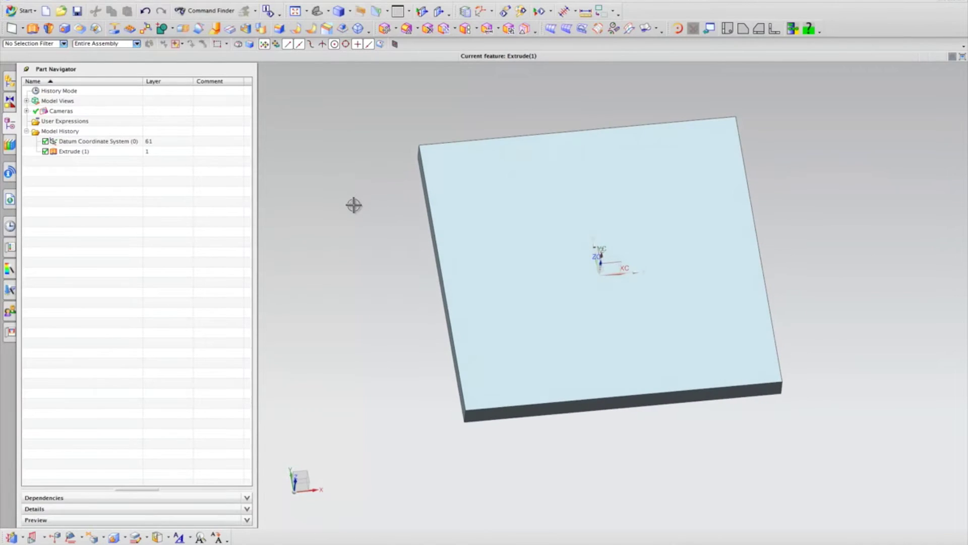
{"action": "left_click", "coordinate": [65, 29]}
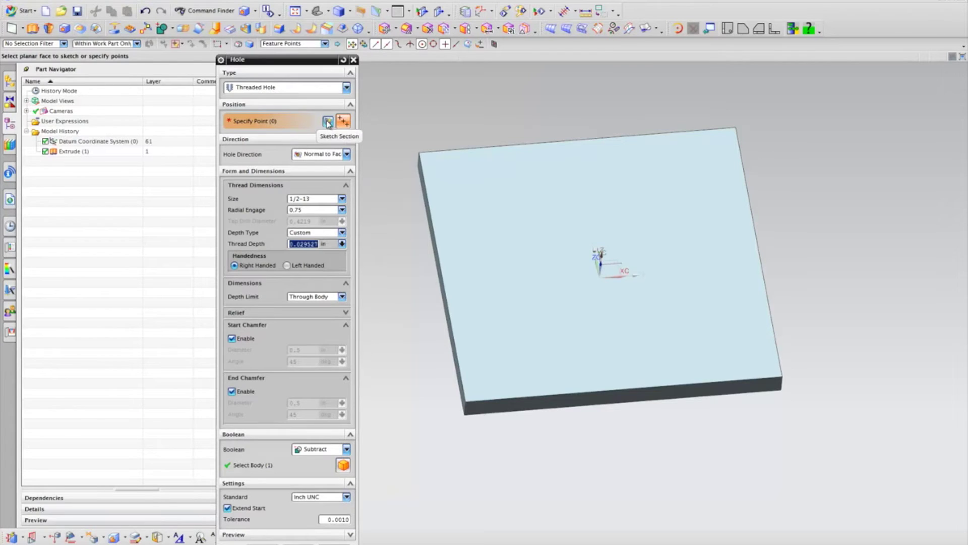
- Choose Screw Clearance Hole and create a sketch on the top face with the work part origin projected
{"action": "left_click", "coordinate": [319, 90]}
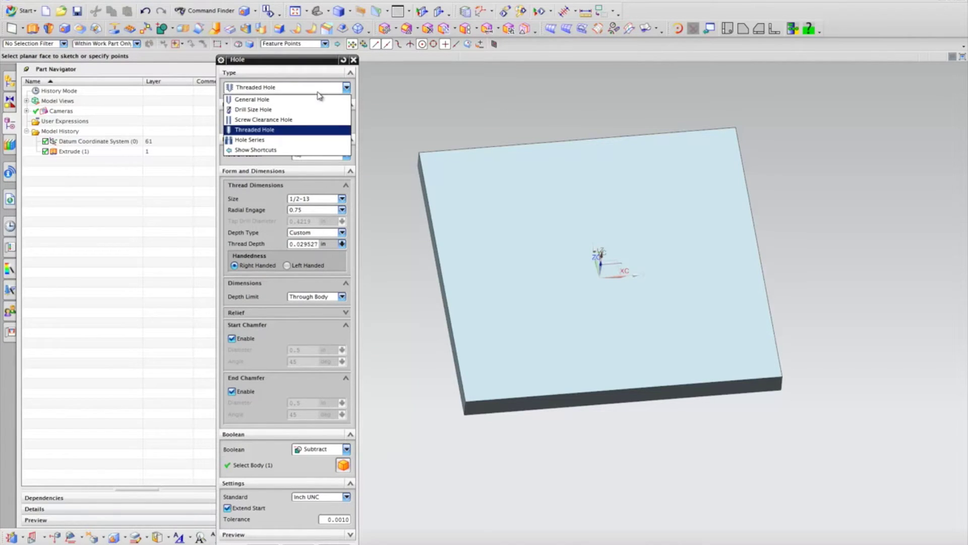
{"action": "left_click", "coordinate": [310, 120]}
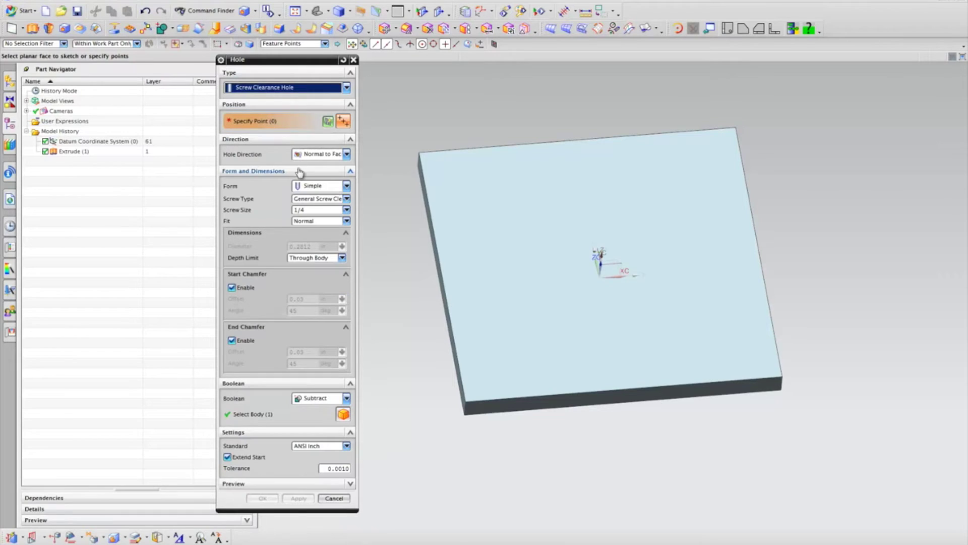
{"action": "left_click", "coordinate": [328, 123]}
{"action": "left_click", "coordinate": [490, 338]}
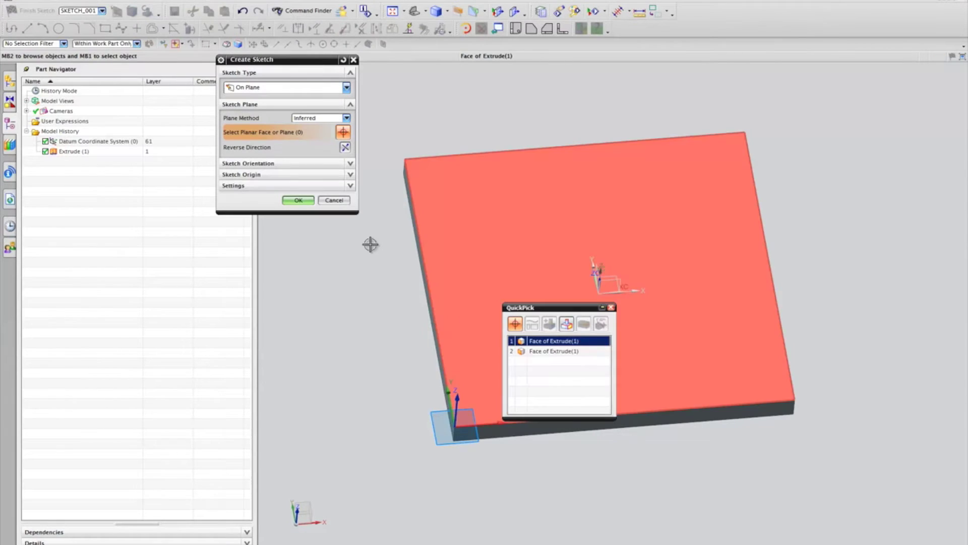
{"action": "left_click", "coordinate": [419, 256]}
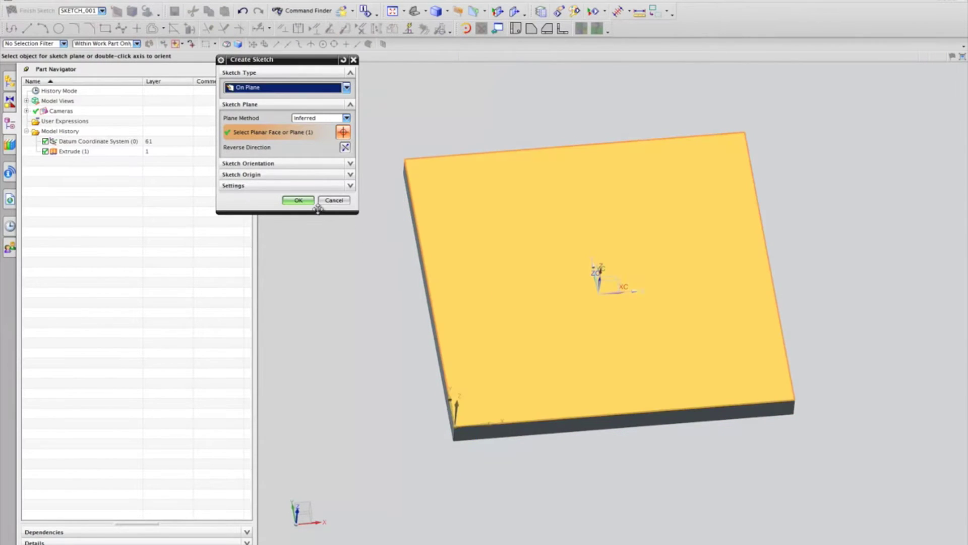
{"action": "left_click", "coordinate": [275, 185]}
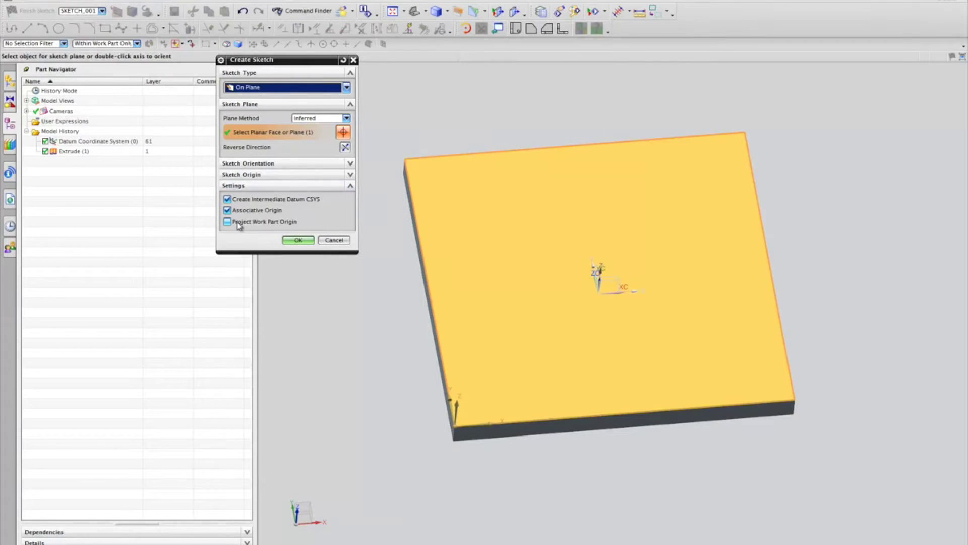
{"action": "left_click", "coordinate": [259, 175]}
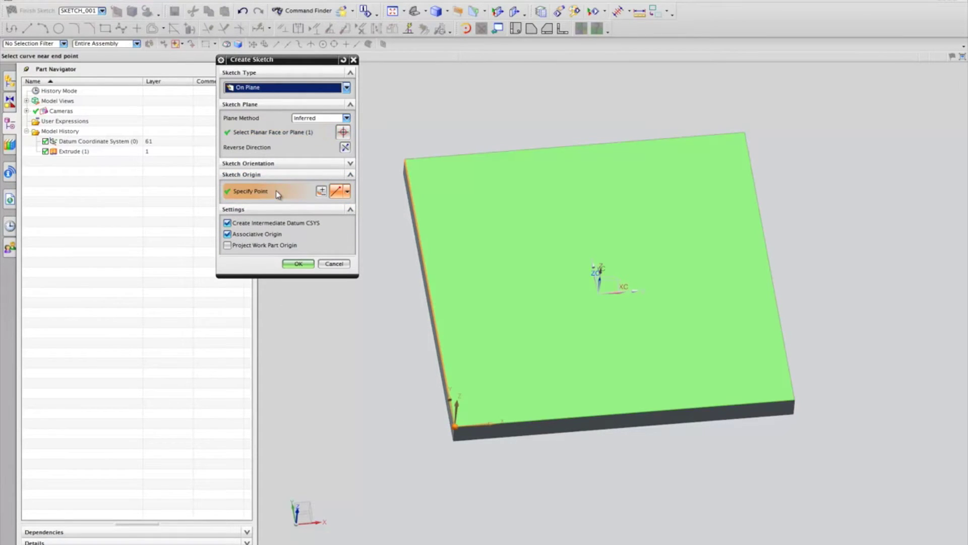
{"action": "left_click", "coordinate": [241, 251]}
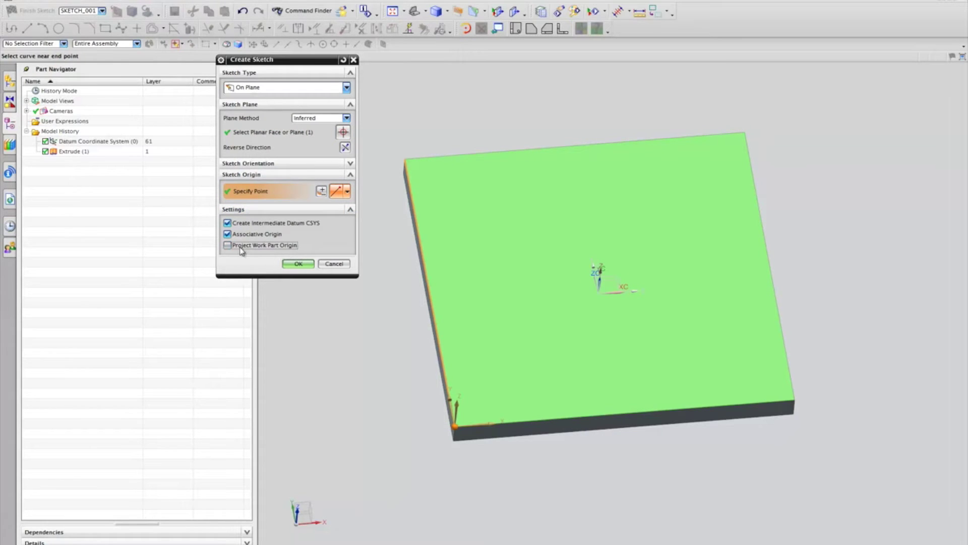
{"action": "left_click", "coordinate": [241, 250]}
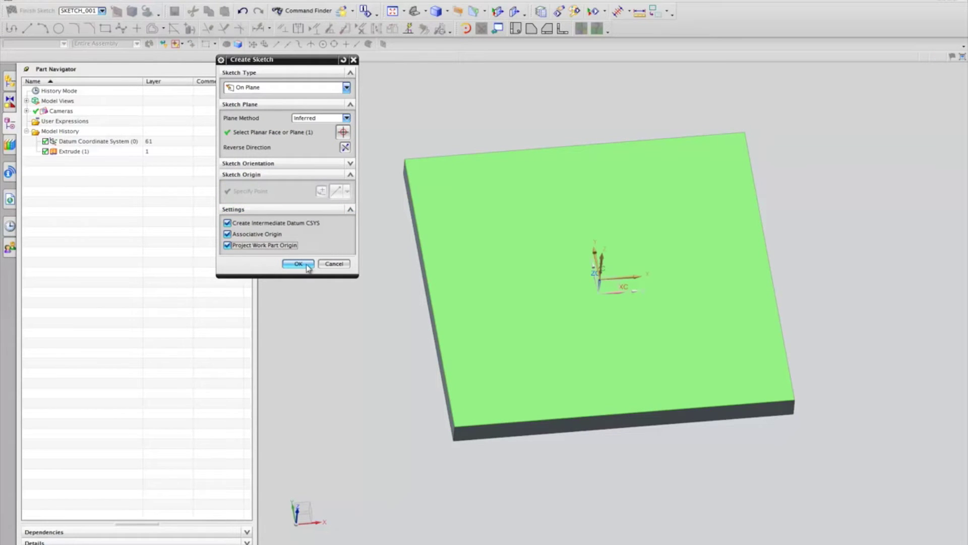
{"action": "left_click", "coordinate": [307, 265]}
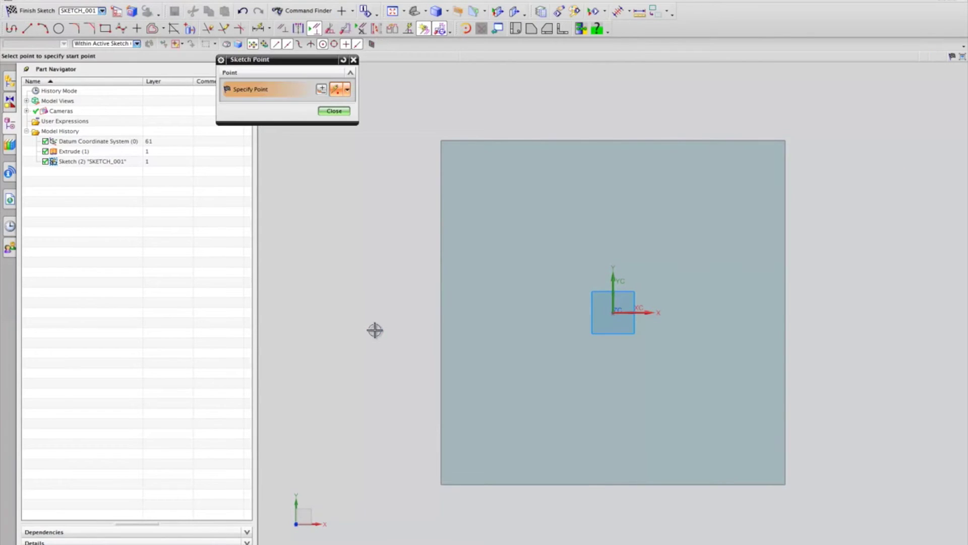
- Place one hole point near the plate's lower-left, 6.087 from the origin
{"action": "left_click", "coordinate": [473, 450]}
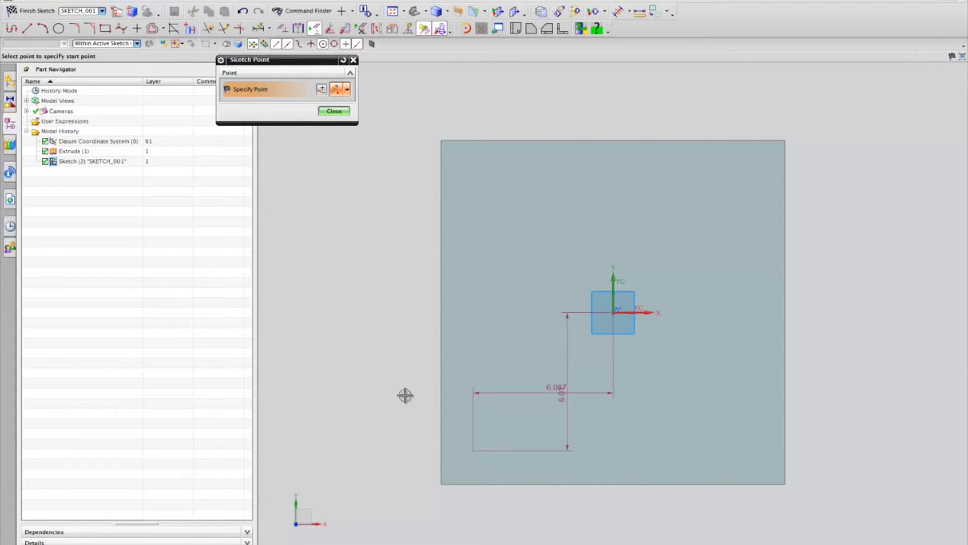
{"action": "left_click", "coordinate": [334, 111]}
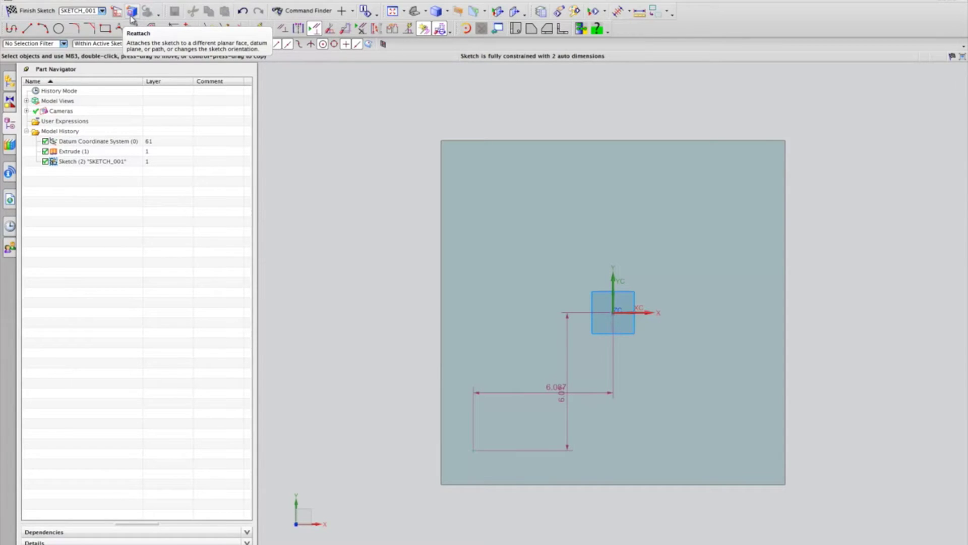
- Reattach SKETCH_001 using the top face's lower-left corner as the new sketch origin
{"action": "left_click", "coordinate": [131, 15]}
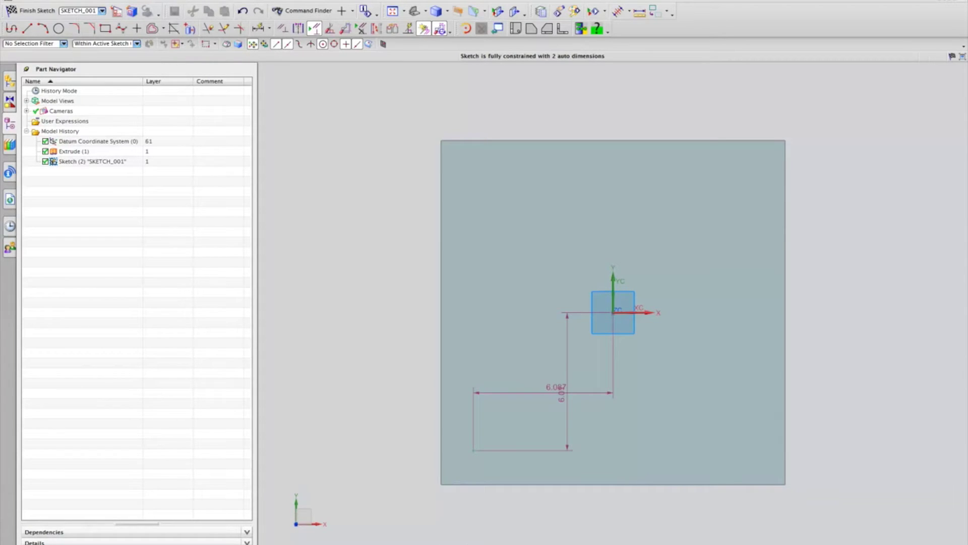
{"action": "left_click", "coordinate": [133, 12]}
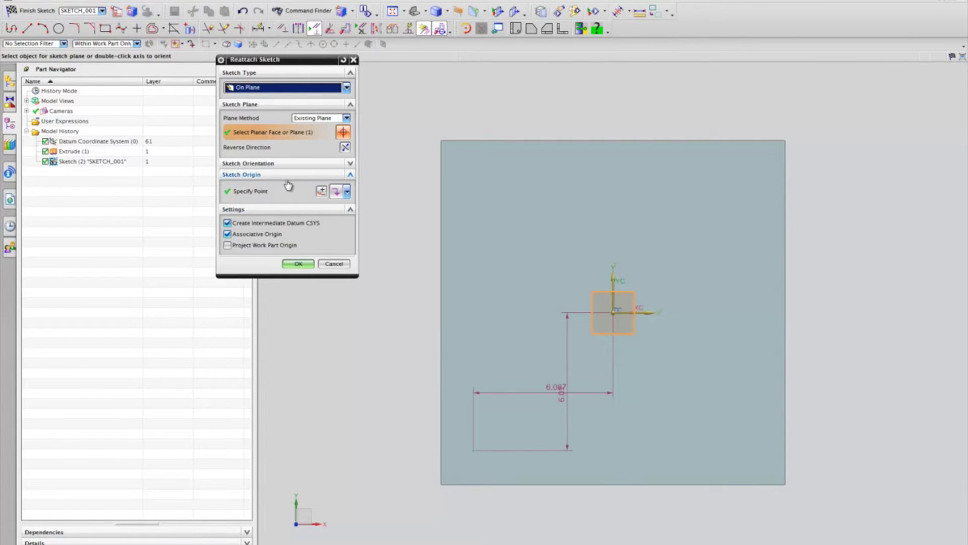
{"action": "left_click", "coordinate": [288, 190]}
{"action": "left_click", "coordinate": [443, 485]}
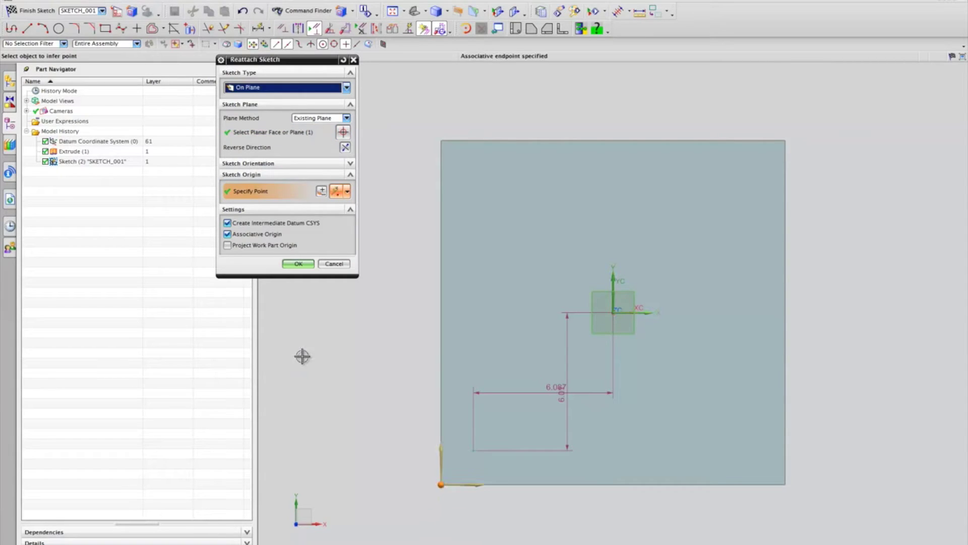
{"action": "left_click", "coordinate": [298, 263]}
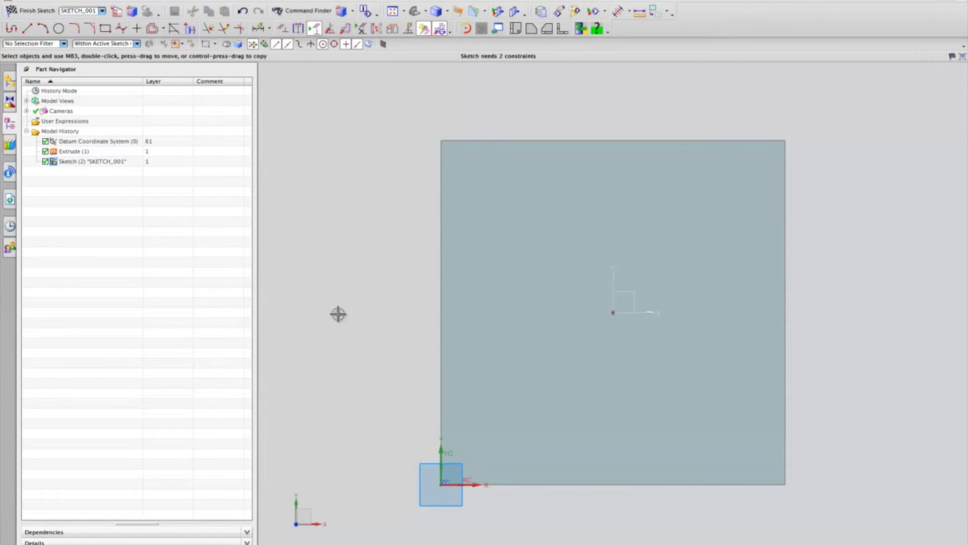
- Set the hole point's vertical offset dimension p110 to 1 in
{"action": "scroll", "coordinate": [417, 361], "scroll_direction": "down", "scroll_amount": 6}
{"action": "scroll", "coordinate": [442, 451], "scroll_direction": "up", "scroll_amount": 2}
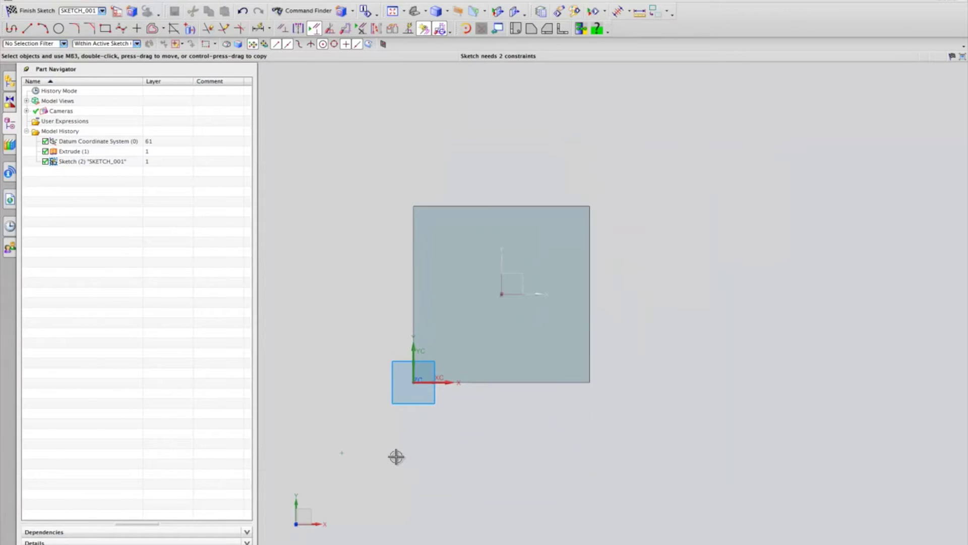
{"action": "scroll", "coordinate": [395, 456], "scroll_direction": "up", "scroll_amount": 2}
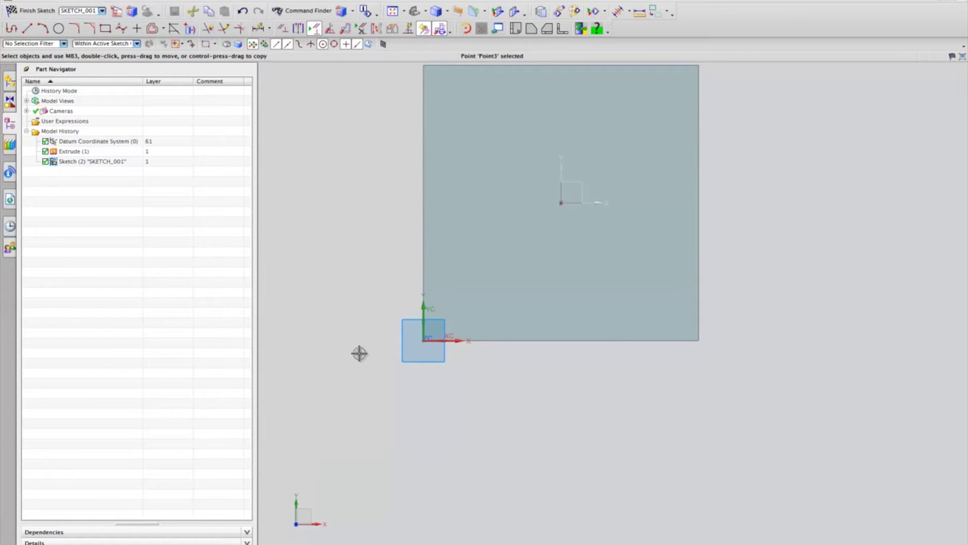
{"action": "left_click", "coordinate": [359, 353]}
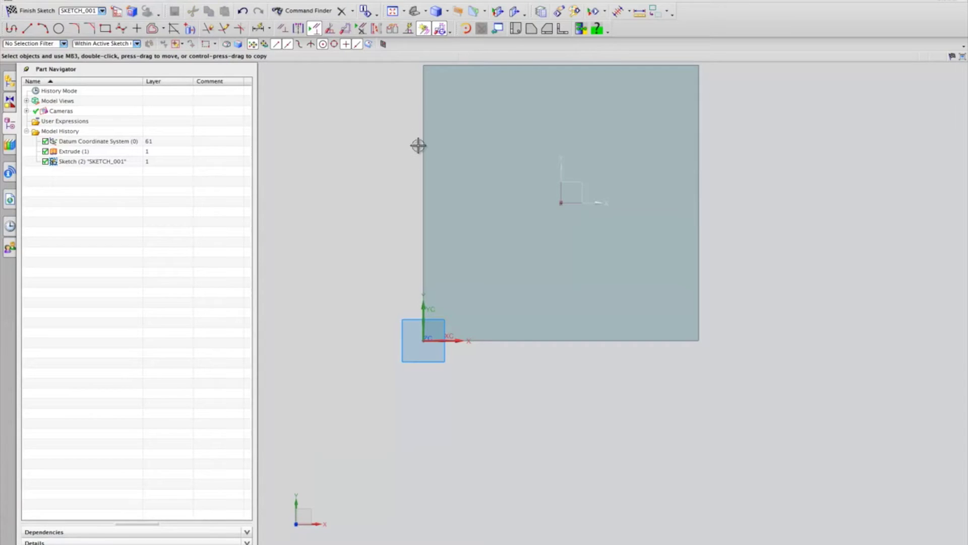
{"action": "left_click", "coordinate": [137, 28]}
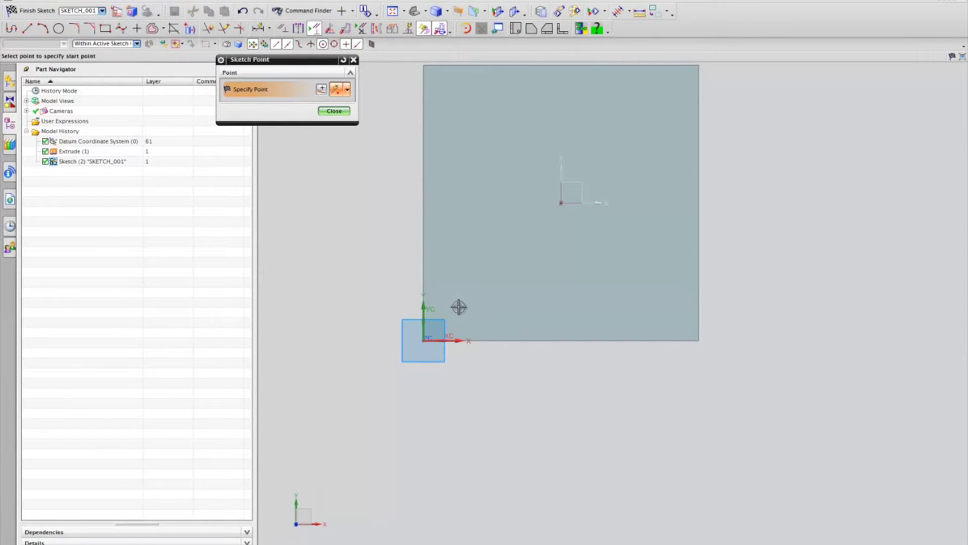
{"action": "key", "text": "Escape"}
{"action": "scroll", "coordinate": [348, 308], "scroll_direction": "up", "scroll_amount": 5}
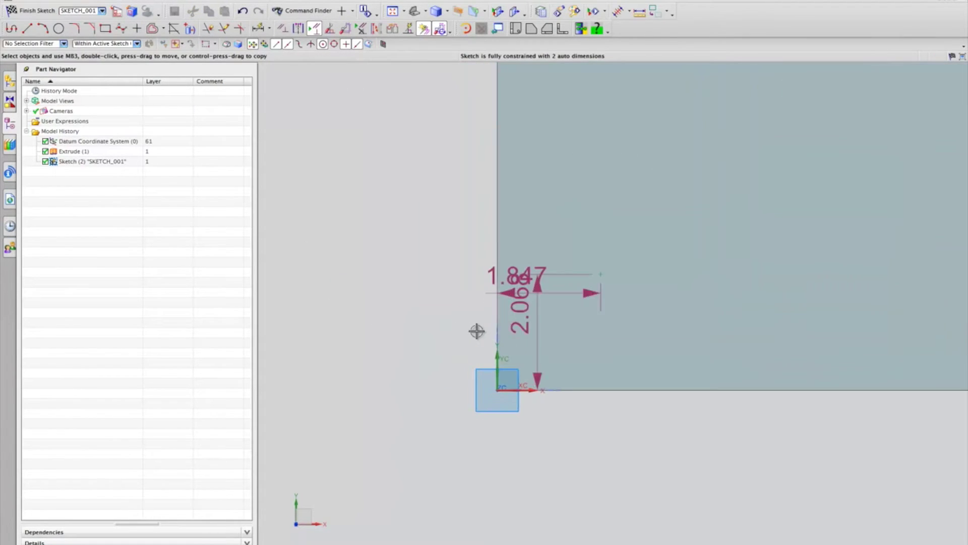
{"action": "double_click", "coordinate": [531, 300]}
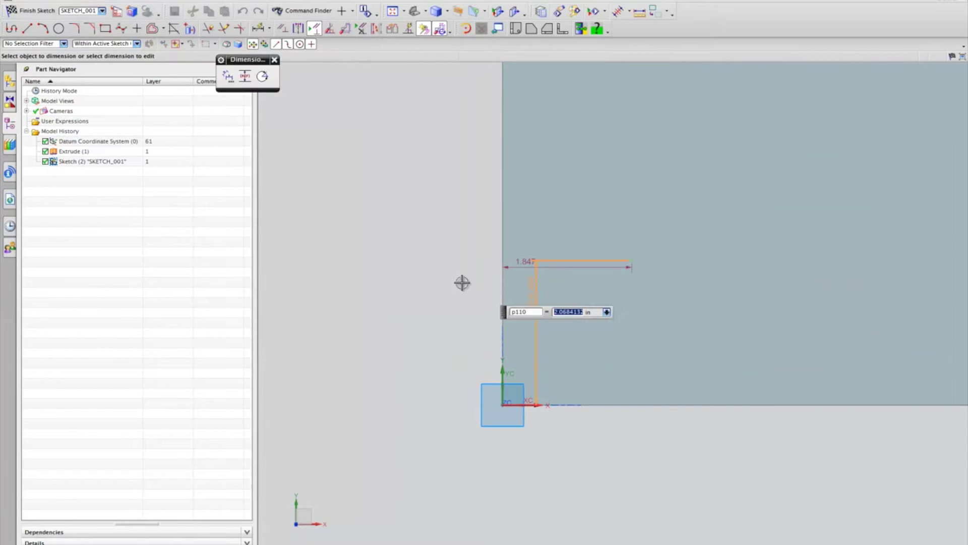
{"action": "type", "text": "1"}
{"action": "key", "text": "Return"}
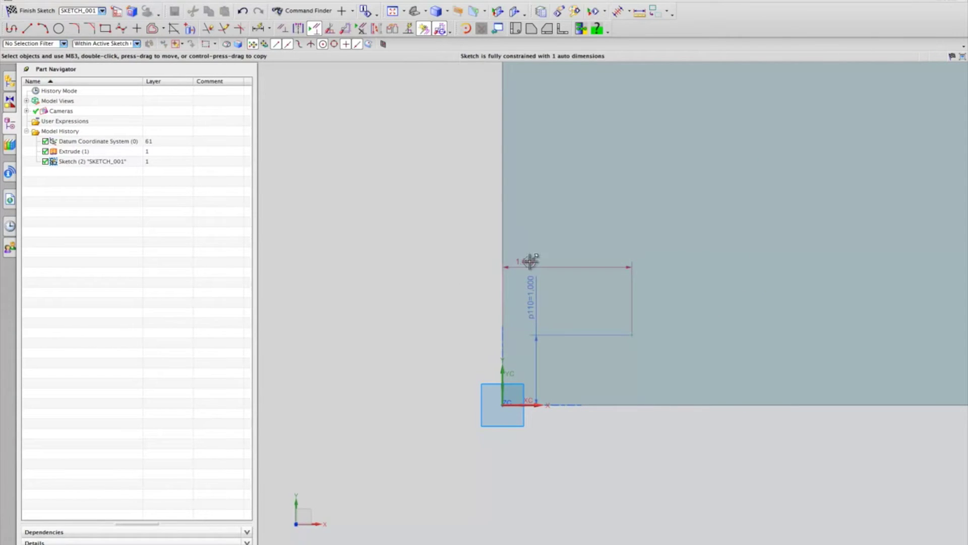
- Set the horizontal offset p111 to p110 and drag its label to the right
{"action": "double_click", "coordinate": [532, 260]}
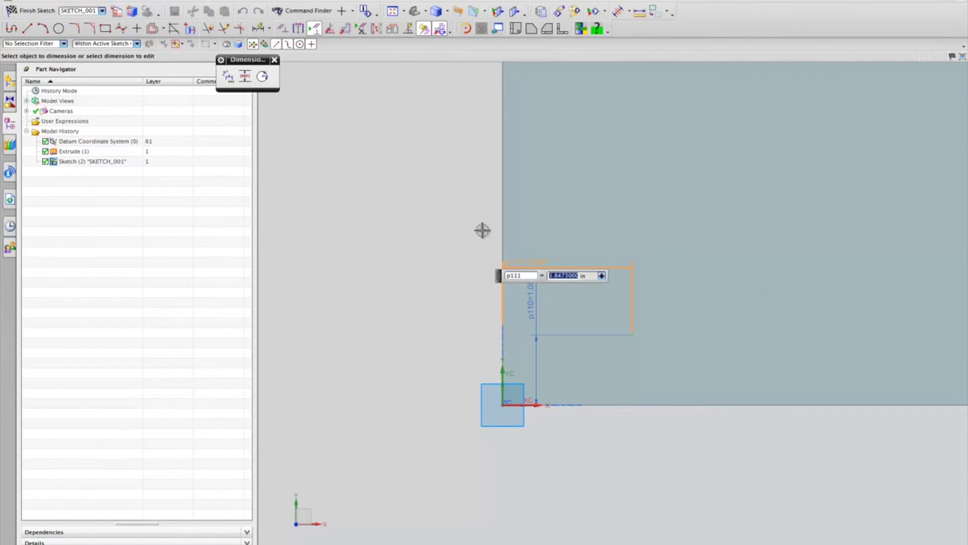
{"action": "type", "text": "p110"}
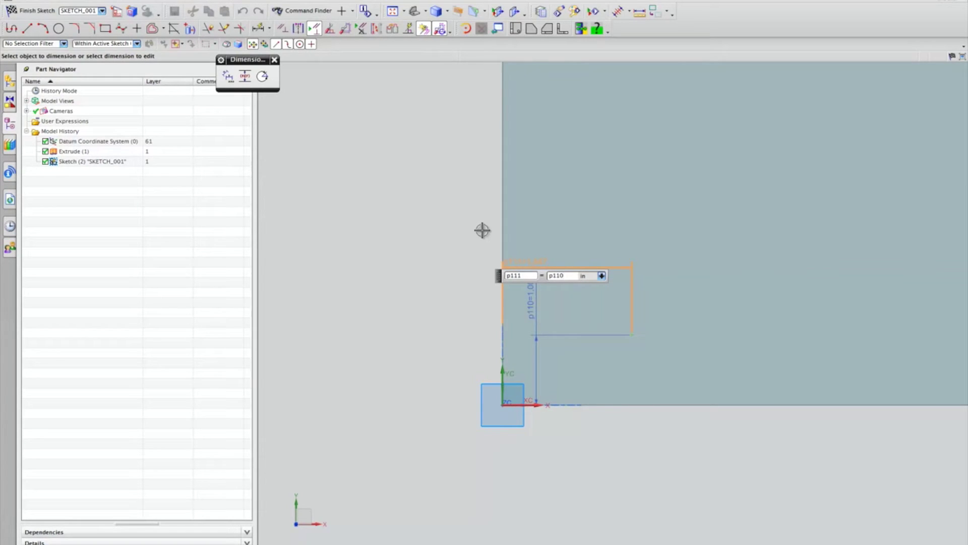
{"action": "key", "text": "Return"}
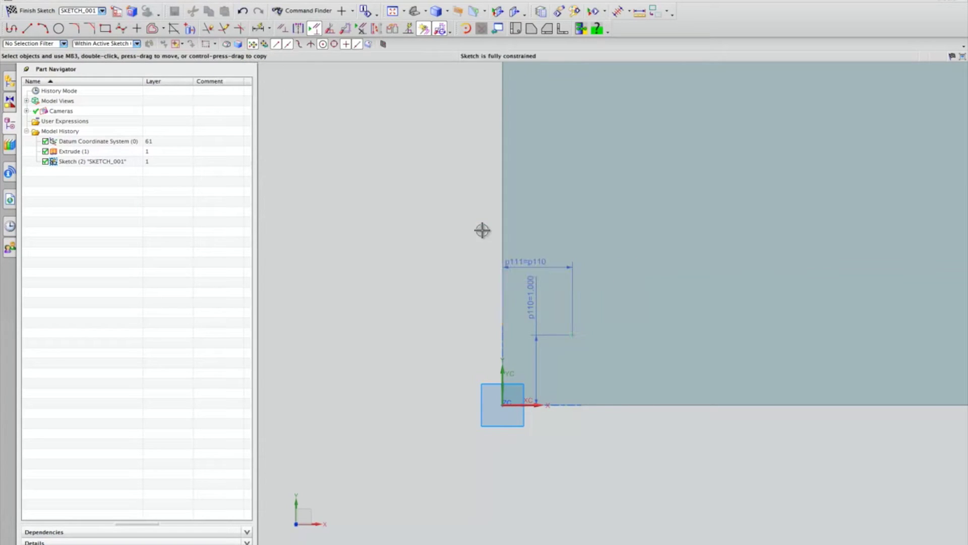
{"action": "left_click_drag", "start_coordinate": [531, 296], "coordinate": [650, 366]}
- Place an extra sketch point on the plate, then undo it
{"action": "scroll", "coordinate": [534, 340], "scroll_direction": "down", "scroll_amount": 1}
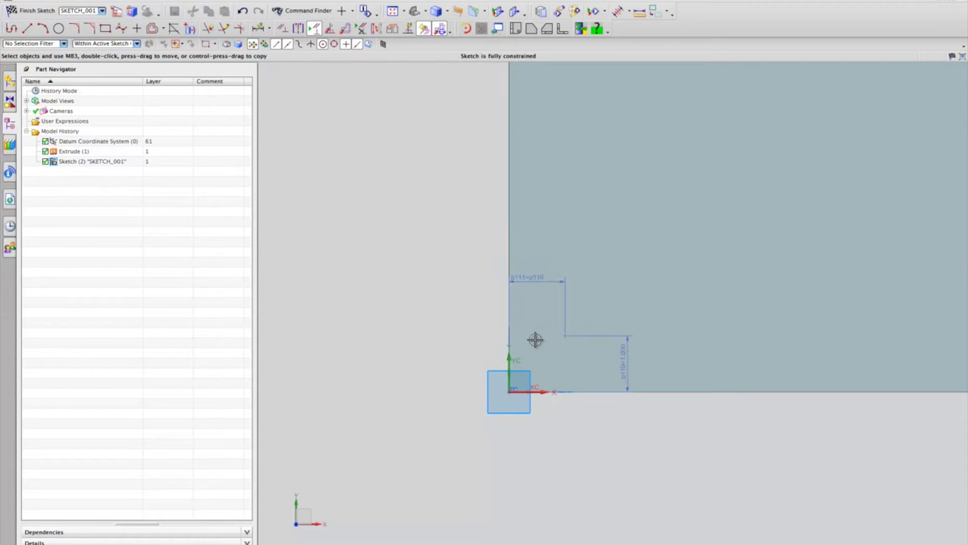
{"action": "scroll", "coordinate": [486, 318], "scroll_direction": "down", "scroll_amount": 3}
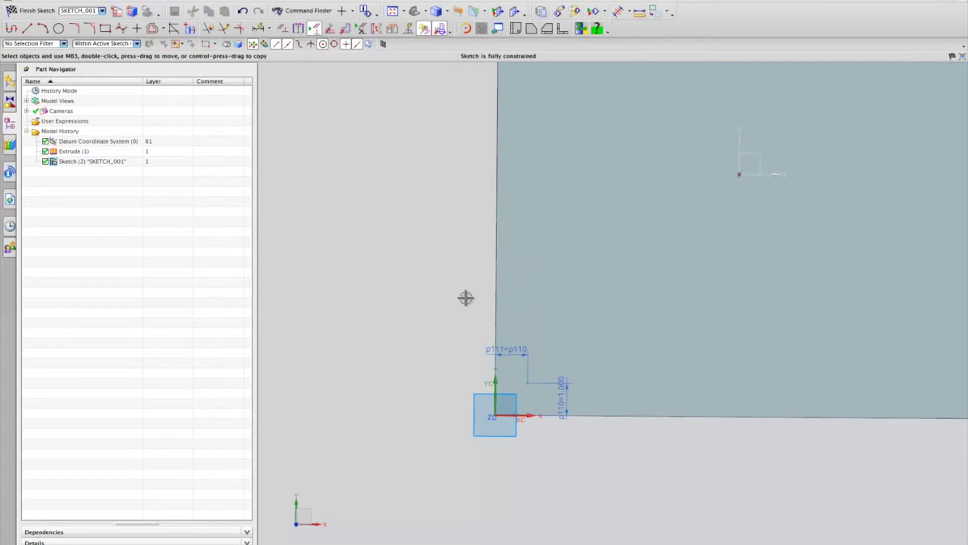
{"action": "scroll", "coordinate": [465, 298], "scroll_direction": "right", "scroll_amount": 3}
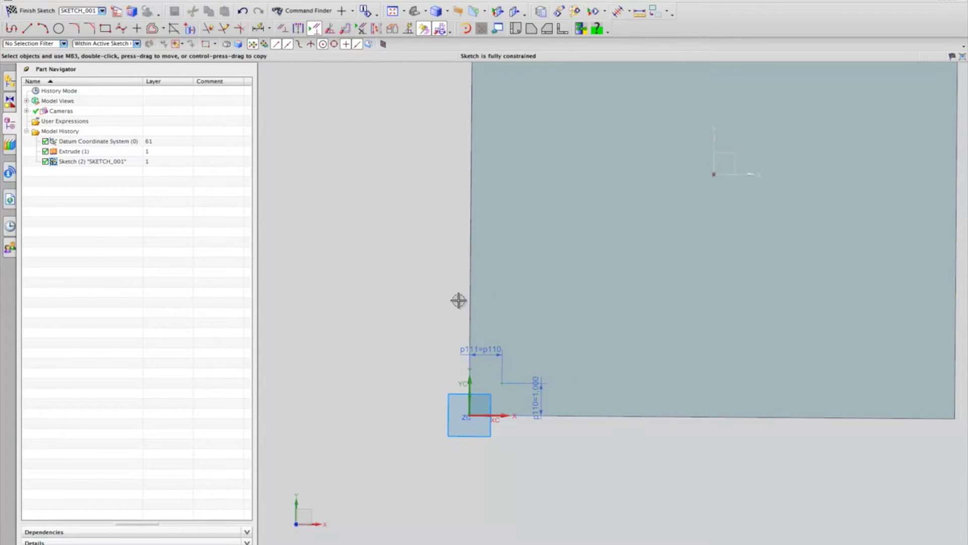
{"action": "scroll", "coordinate": [460, 299], "scroll_direction": "right", "scroll_amount": 3}
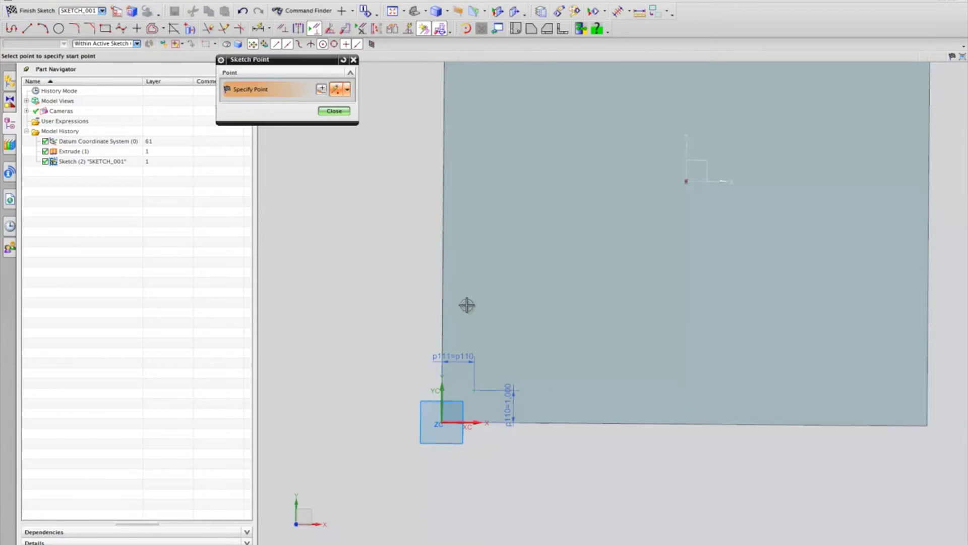
{"action": "left_click", "coordinate": [137, 28]}
{"action": "left_click", "coordinate": [565, 388]}
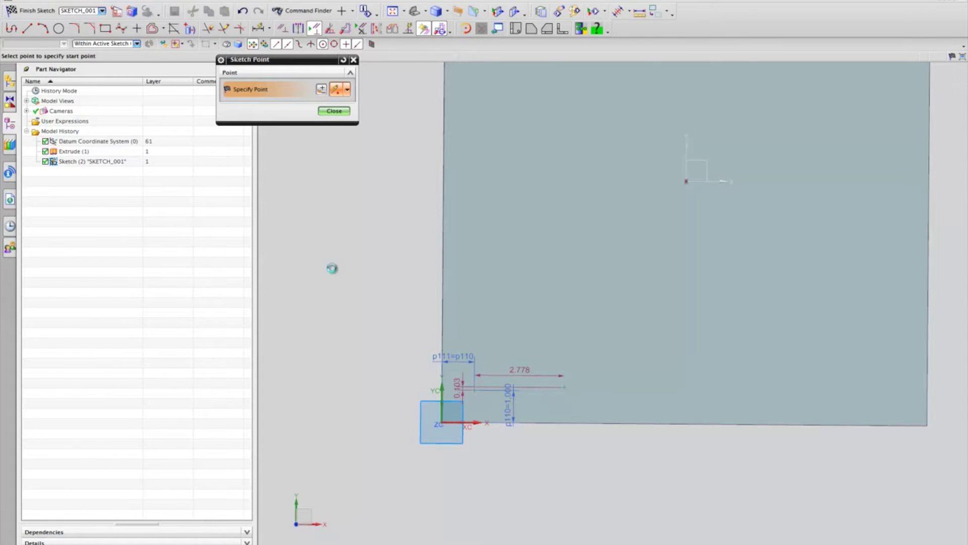
{"action": "middle_click", "coordinate": [333, 268]}
{"action": "key", "text": "ctrl+z"}
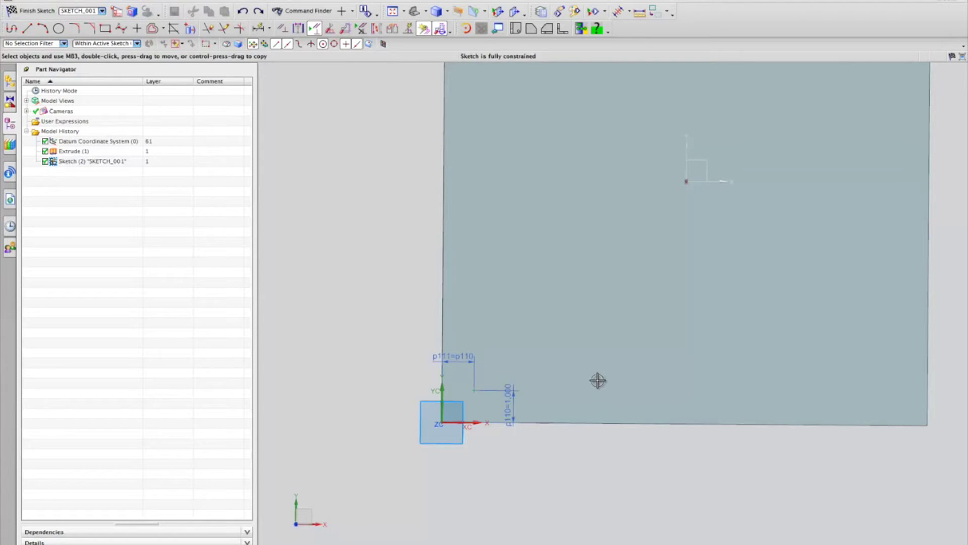
{"action": "middle_click_drag", "start_coordinate": [444, 307], "coordinate": [444, 324], "text": "shift"}
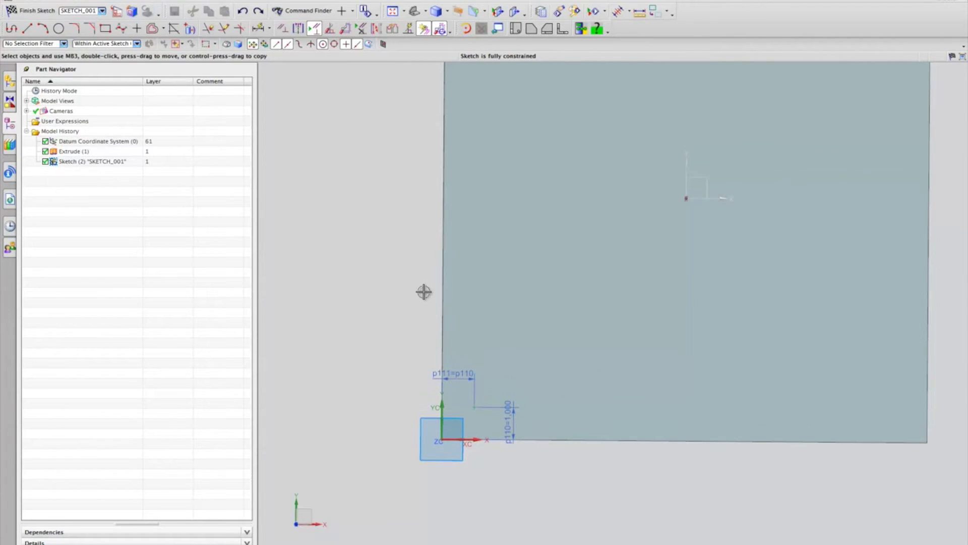
{"action": "left_click", "coordinate": [164, 29]}
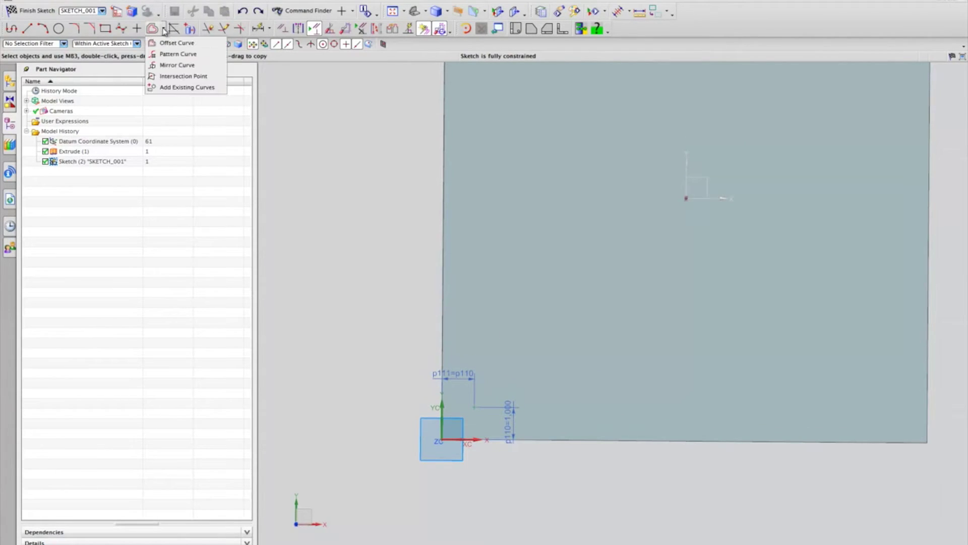
- Select the seed point for Pattern Curve and use the sketch vertical axis as the first direction
{"action": "left_click", "coordinate": [179, 54]}
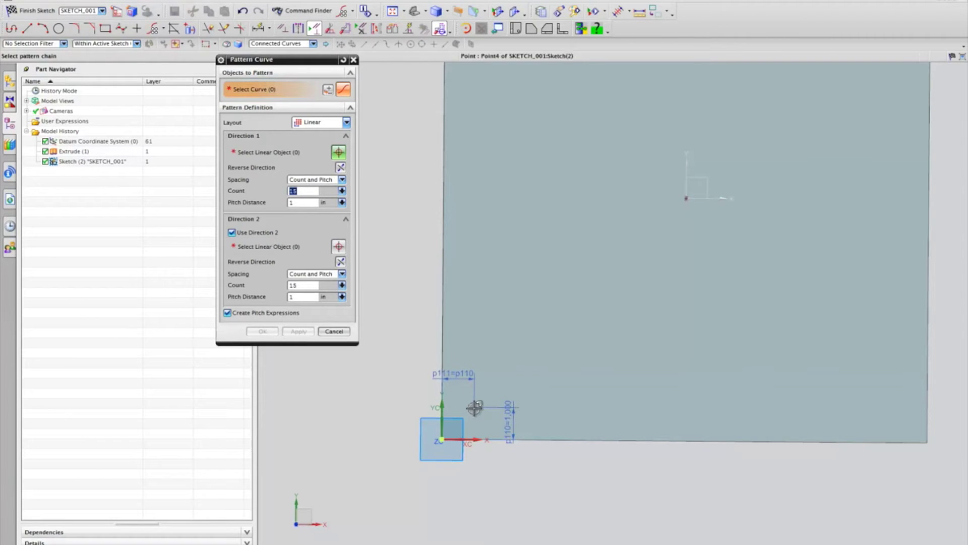
{"action": "left_click", "coordinate": [475, 408]}
{"action": "mouse_move", "coordinate": [475, 408]}
{"action": "middle_mouse_down"}
{"action": "mouse_move", "coordinate": [432, 244]}
{"action": "mouse_move", "coordinate": [311, 165]}
{"action": "middle_mouse_up"}
{"action": "left_click", "coordinate": [283, 153]}
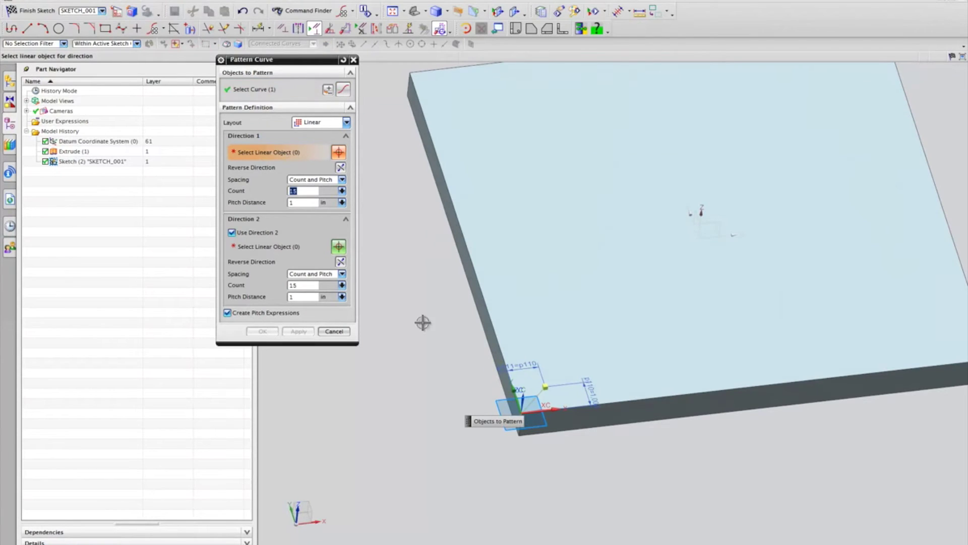
{"action": "left_click", "coordinate": [515, 390]}
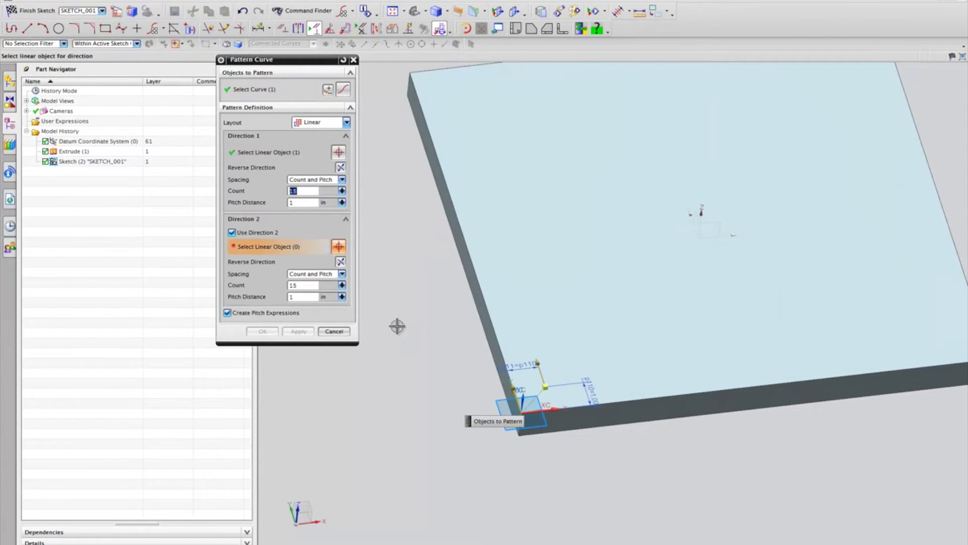
{"action": "key", "text": "F8"}
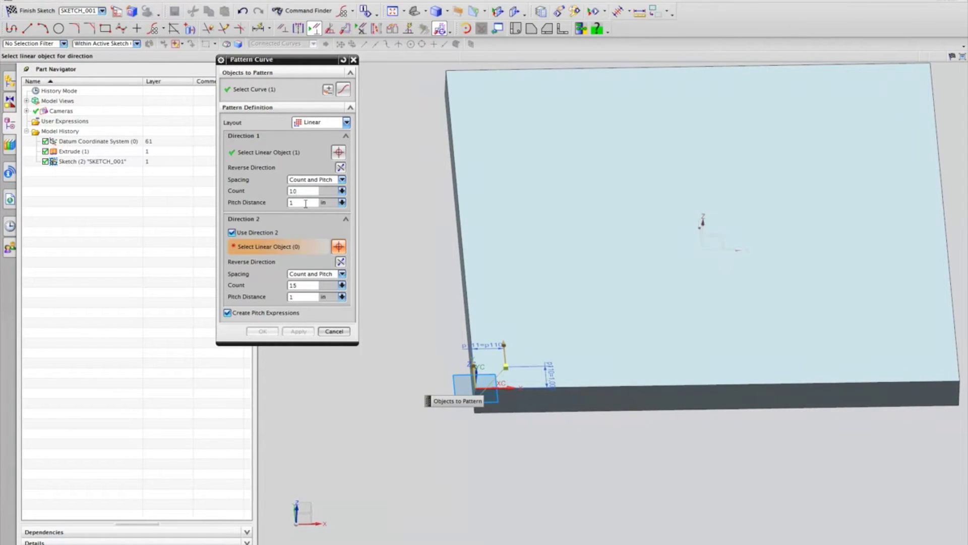
- Use the horizontal axis as second direction with 10 counts at 1 in pitch, create the pattern, and finish the sketch
{"action": "left_click", "coordinate": [305, 204]}
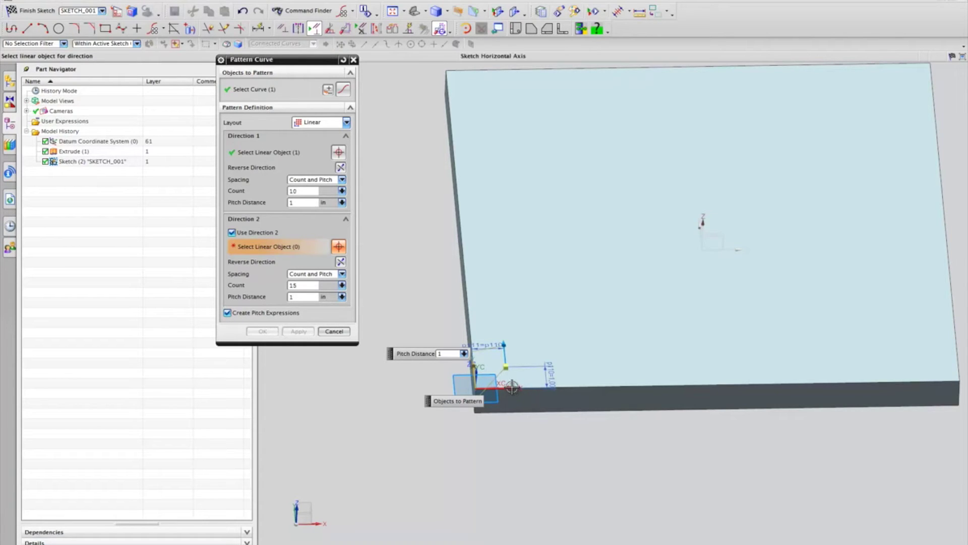
{"action": "left_click", "coordinate": [500, 372]}
{"action": "scroll", "coordinate": [370, 283], "scroll_direction": "down", "scroll_amount": 2}
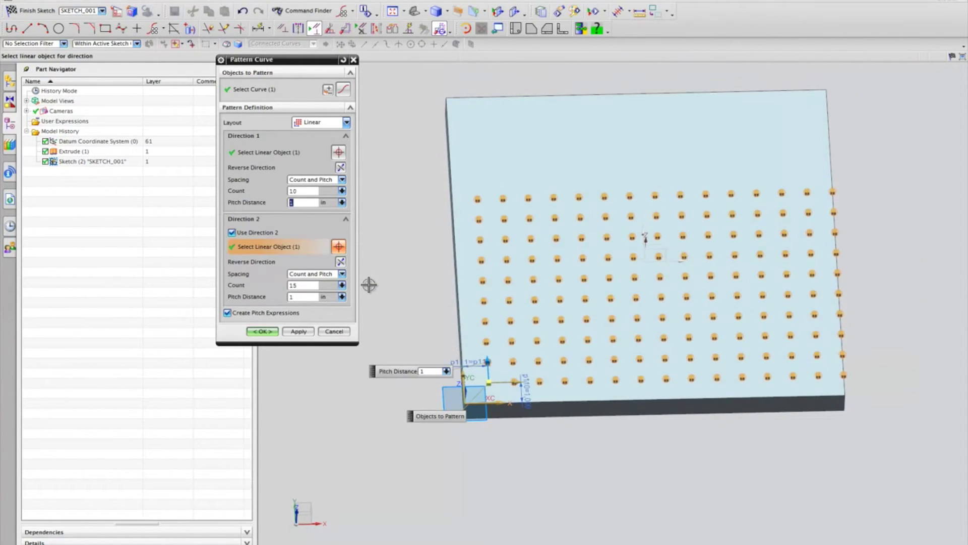
{"action": "left_click", "coordinate": [318, 286]}
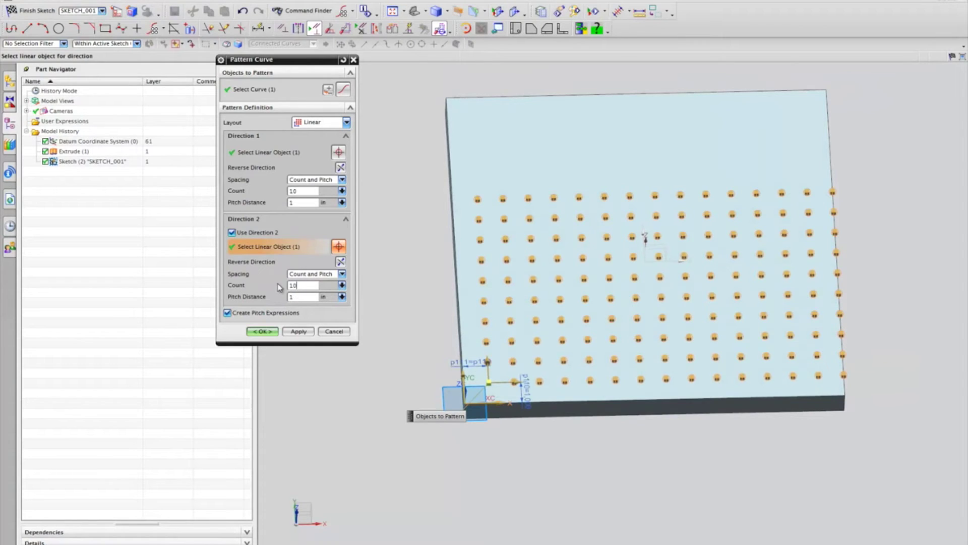
{"action": "left_click", "coordinate": [304, 296]}
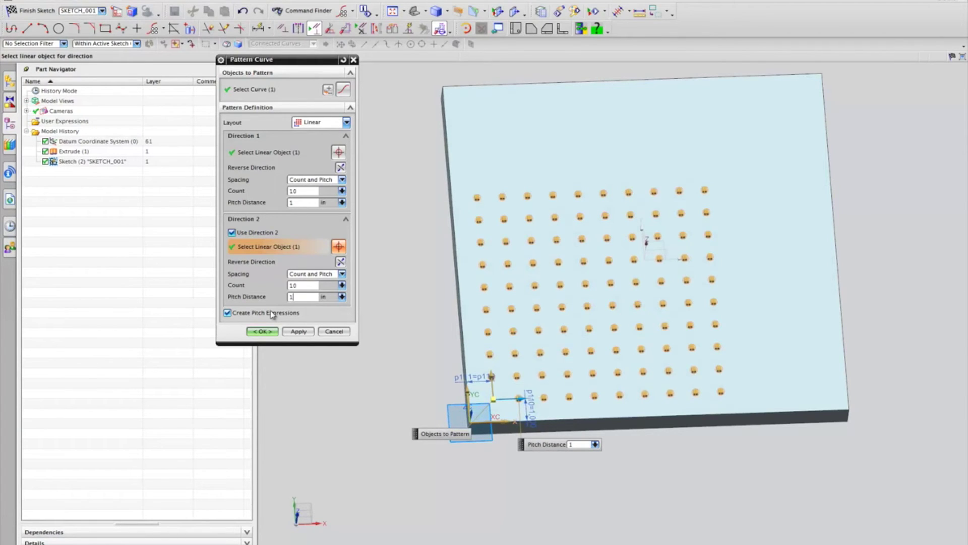
{"action": "left_click", "coordinate": [261, 332]}
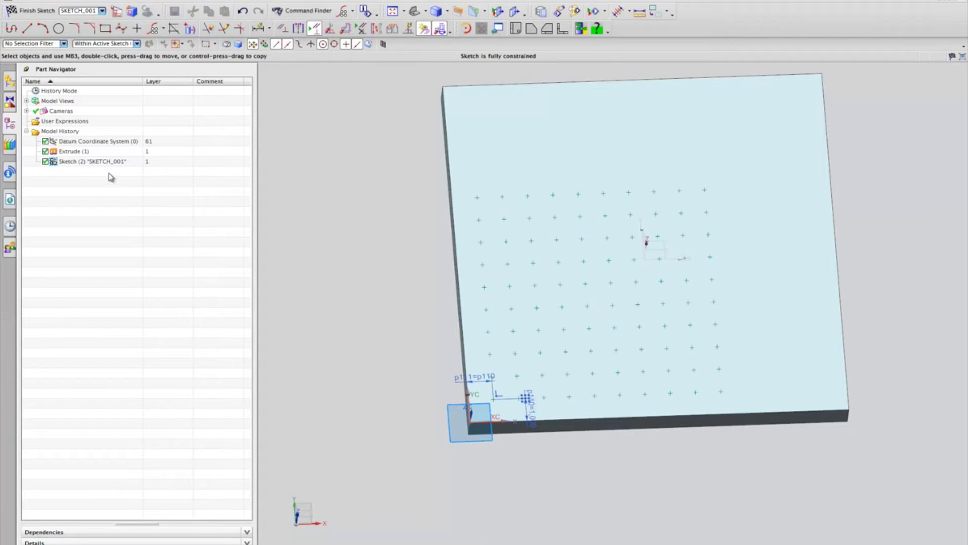
{"action": "key", "text": "ctrl+q"}
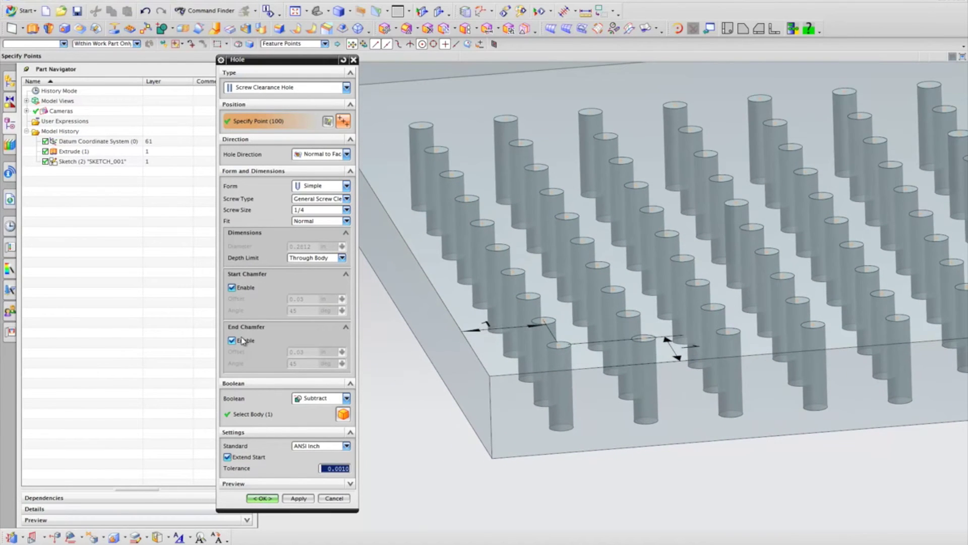
- Create the Simple Screw Hole clearance holes at all 100 grid points, keeping the exit chamfer on
{"action": "left_click", "coordinate": [244, 340]}
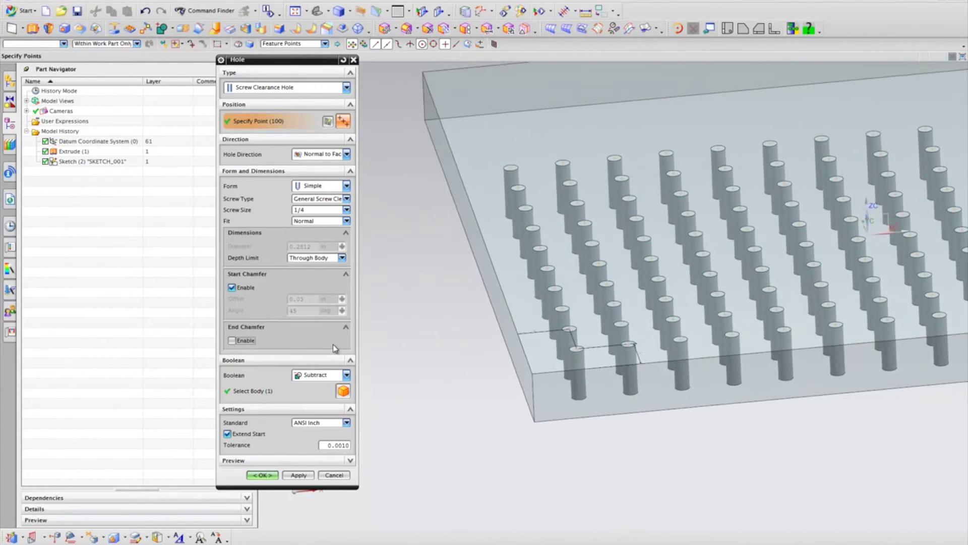
{"action": "left_click", "coordinate": [238, 342]}
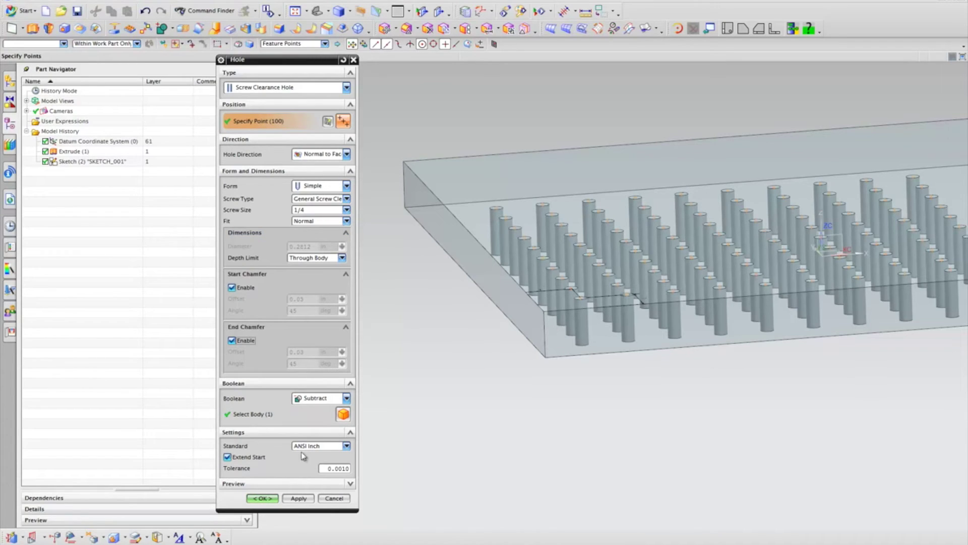
{"action": "left_click", "coordinate": [263, 498]}
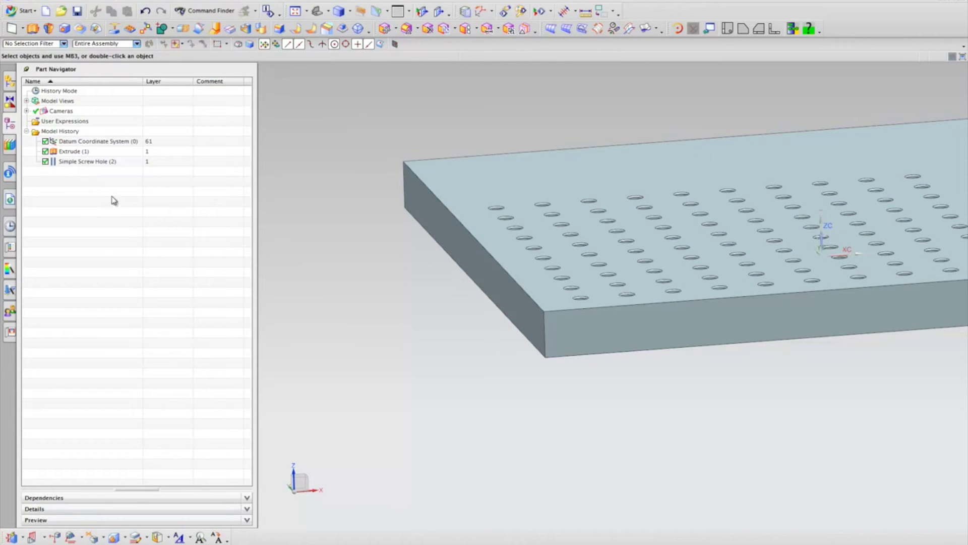
{"action": "middle_click_drag", "start_coordinate": [325, 197], "coordinate": [312, 202]}
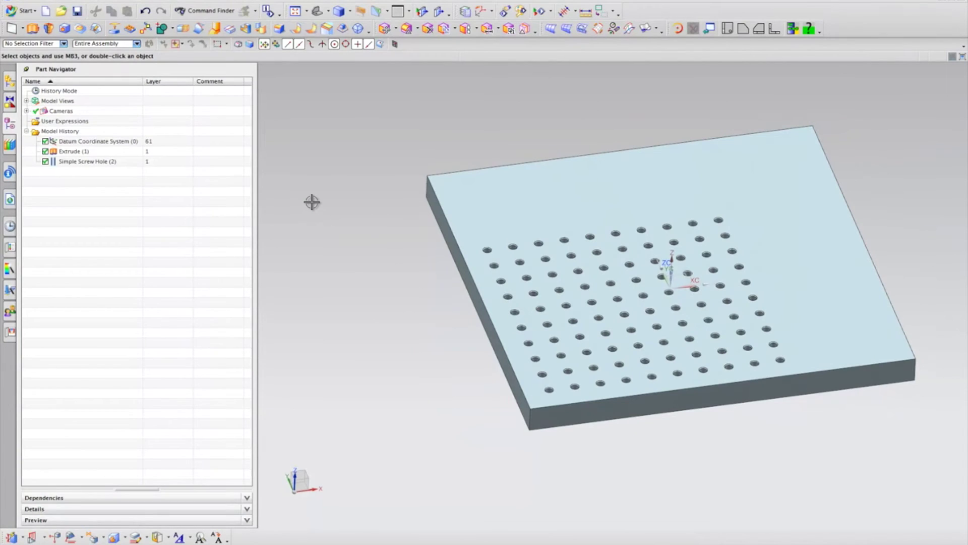
- Switch to Manufacturing and create the machining_knowledge CAM setup
{"action": "left_click", "coordinate": [21, 12]}
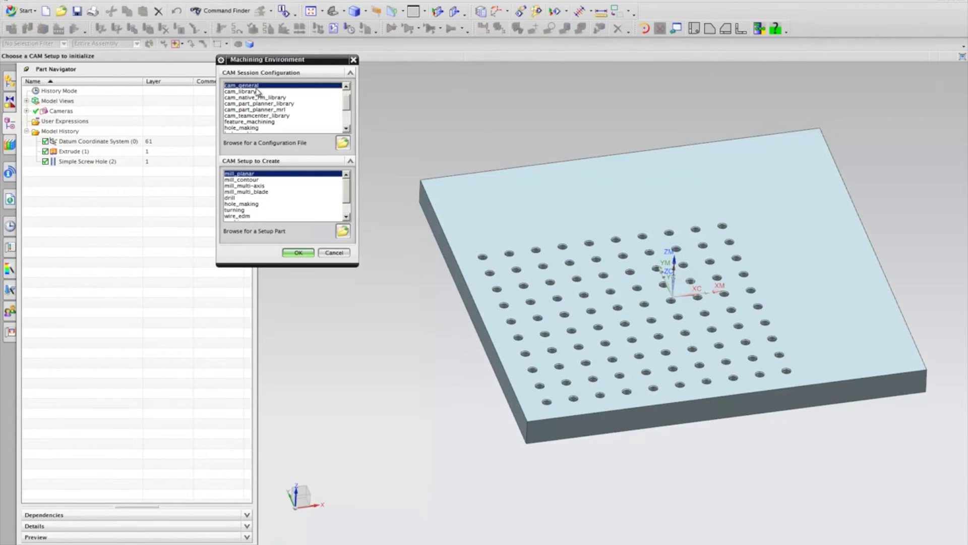
{"action": "scroll", "coordinate": [348, 202], "scroll_direction": "down", "scroll_amount": 2}
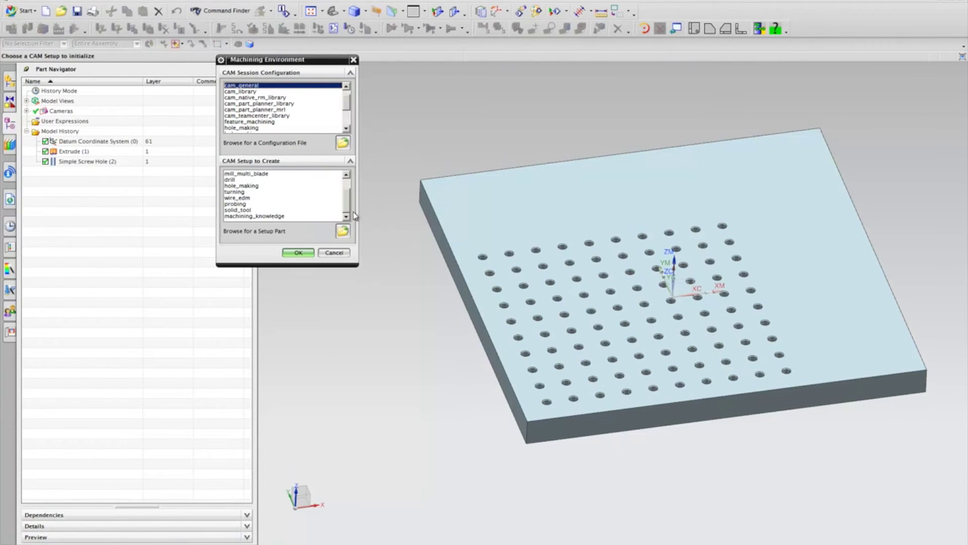
{"action": "left_click", "coordinate": [277, 216]}
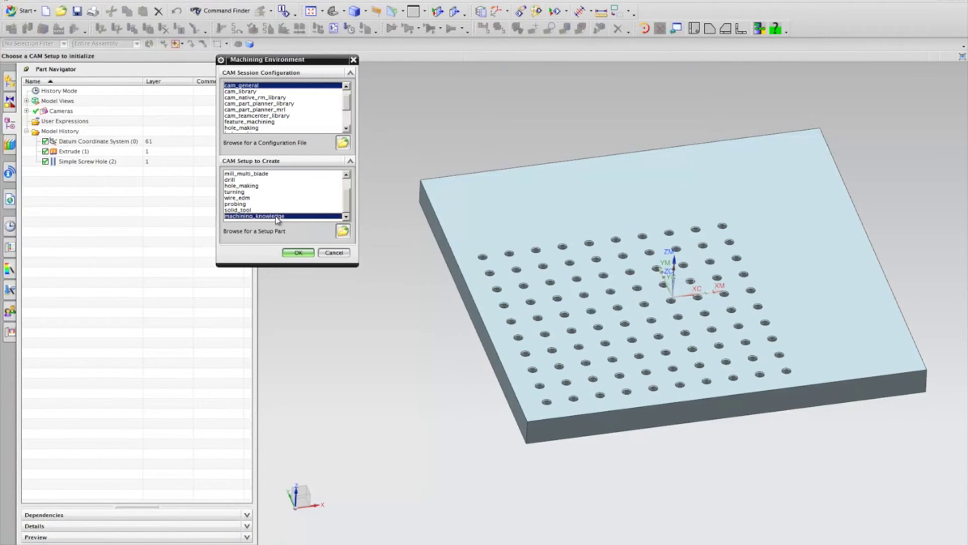
{"action": "left_click", "coordinate": [298, 252]}
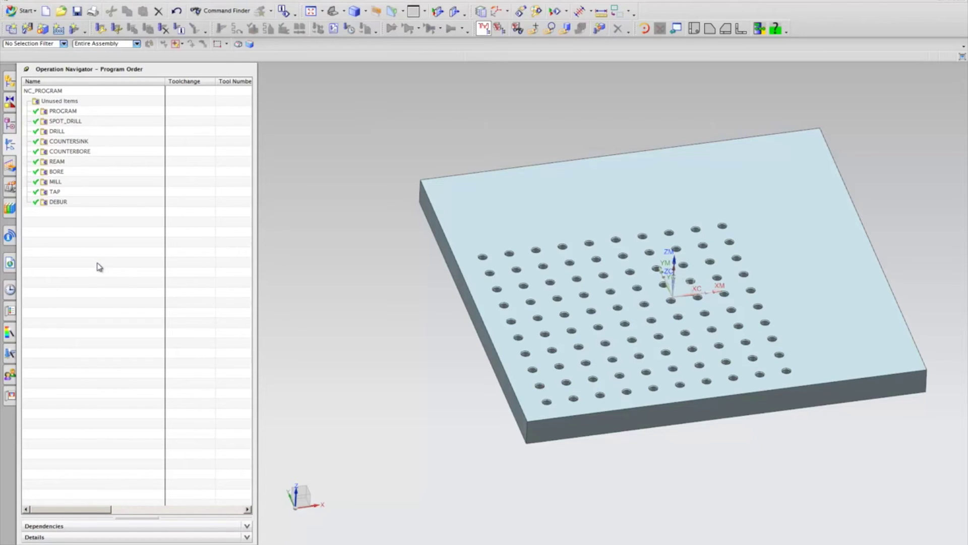
- In the Geometry view, edit WORKPIECE and specify the plate as the part geometry
{"action": "key", "text": "Home"}
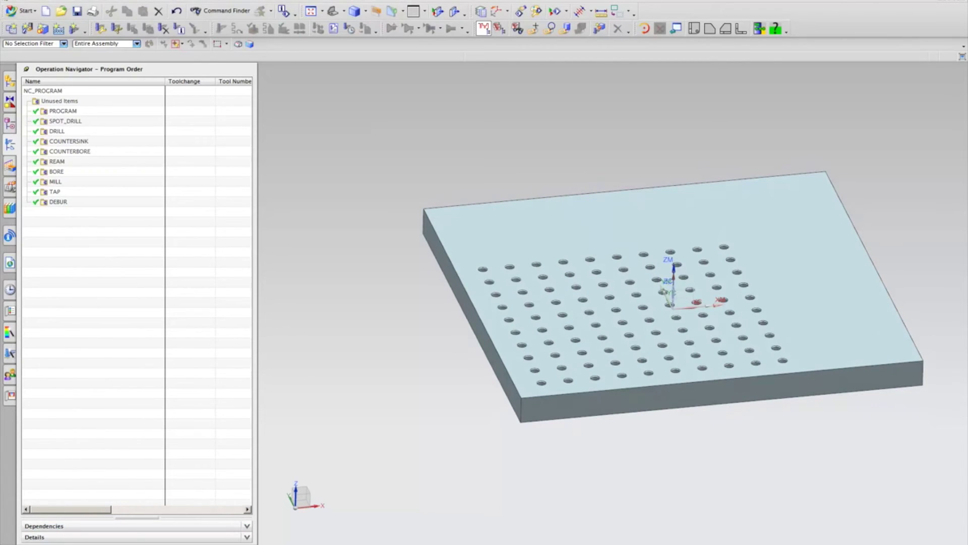
{"action": "left_click", "coordinate": [132, 29]}
{"action": "left_click", "coordinate": [28, 111]}
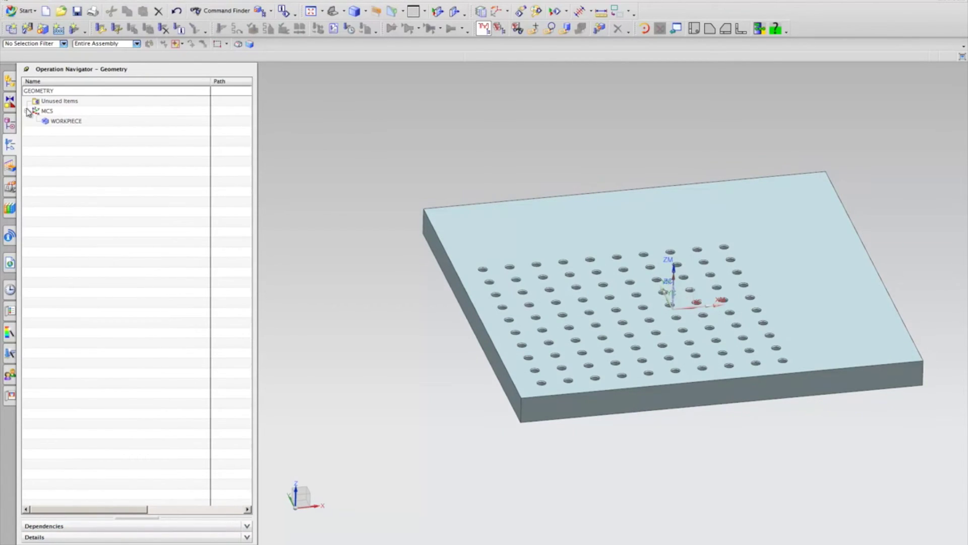
{"action": "double_click", "coordinate": [65, 121]}
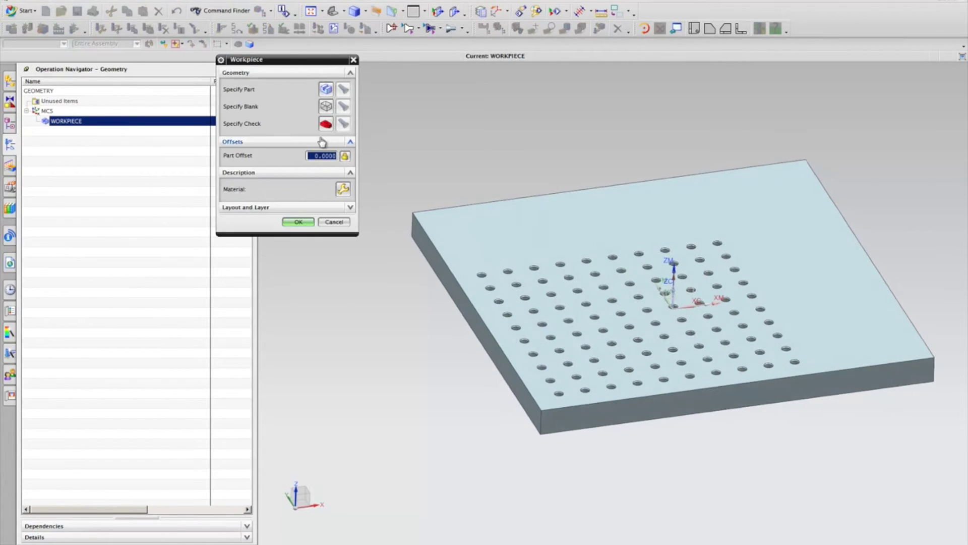
{"action": "left_click", "coordinate": [326, 89]}
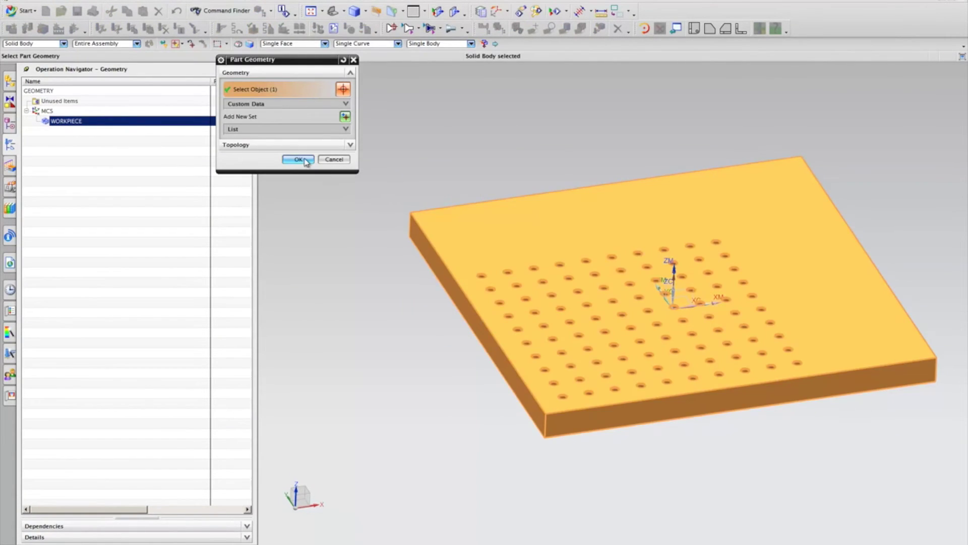
{"action": "left_click", "coordinate": [298, 148]}
- Set the WORKPIECE blank to a Bounding Block, confirm, and save the part file
{"action": "left_click", "coordinate": [326, 112]}
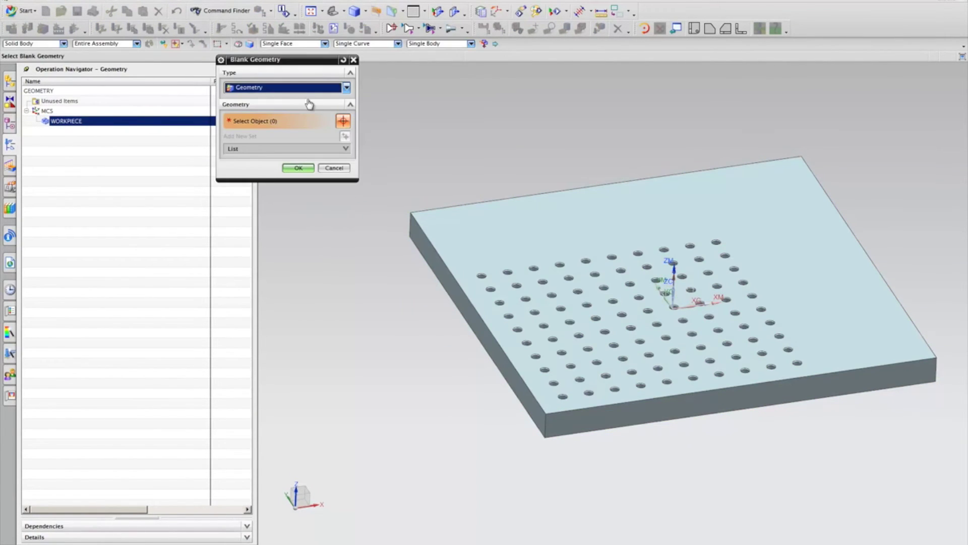
{"action": "left_click", "coordinate": [301, 89]}
{"action": "left_click", "coordinate": [290, 120]}
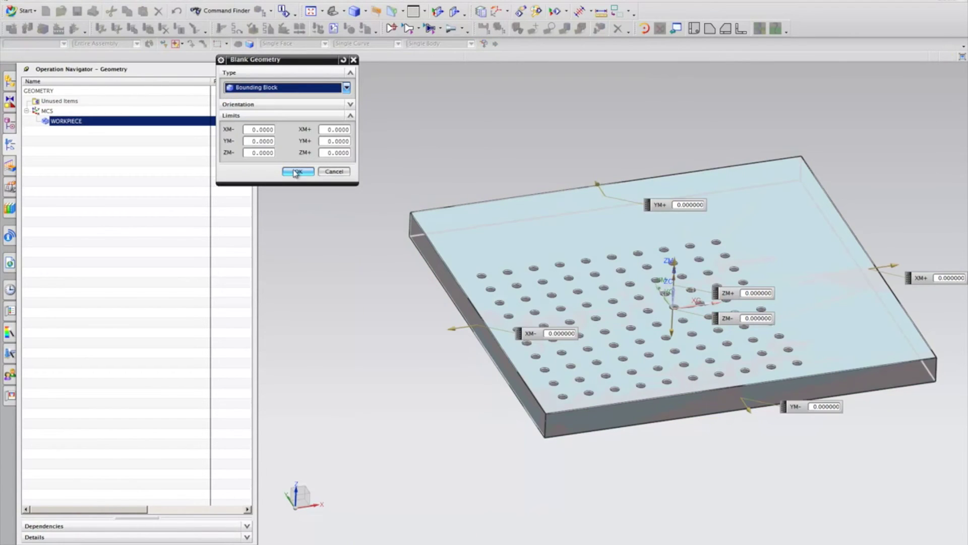
{"action": "left_click", "coordinate": [297, 172]}
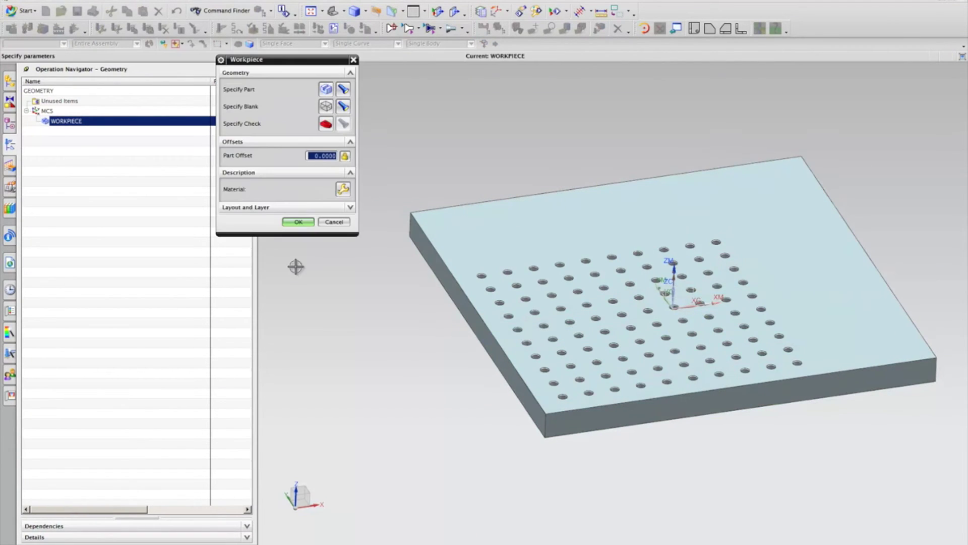
{"action": "left_click", "coordinate": [299, 220]}
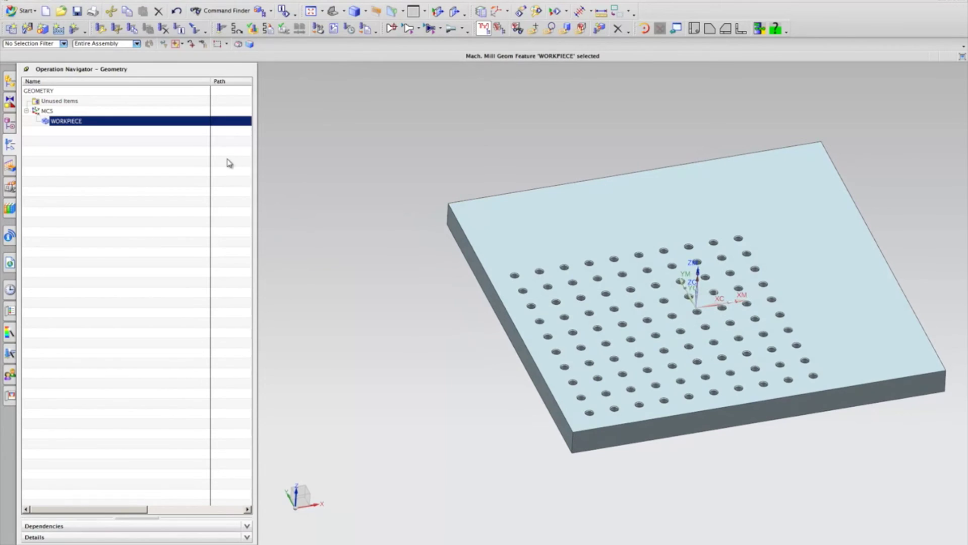
{"action": "key", "text": "ctrl+s"}
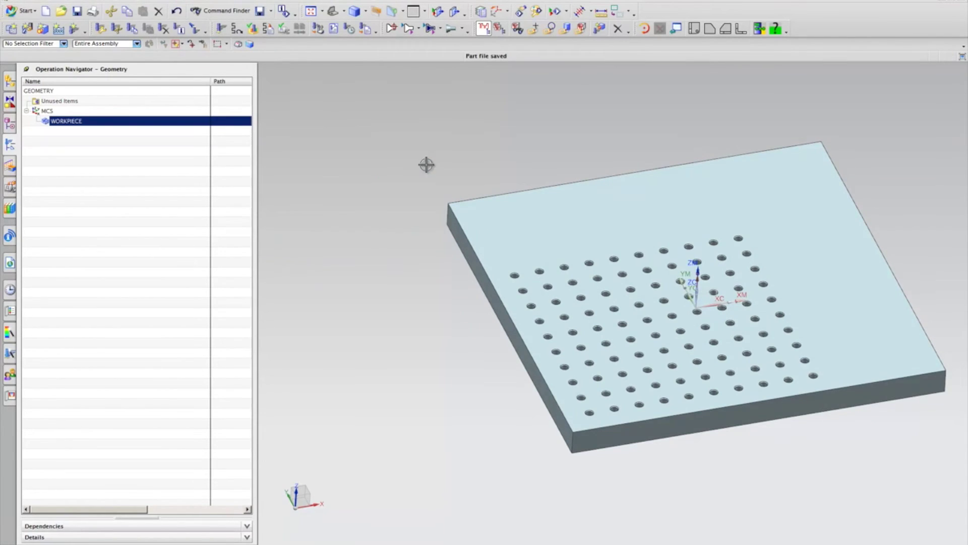
- Run Feature Identification for SCREW_CLR_SIMPLE_HOLE on the Workpiece and accept the 100 holes found
{"action": "left_click", "coordinate": [518, 28]}
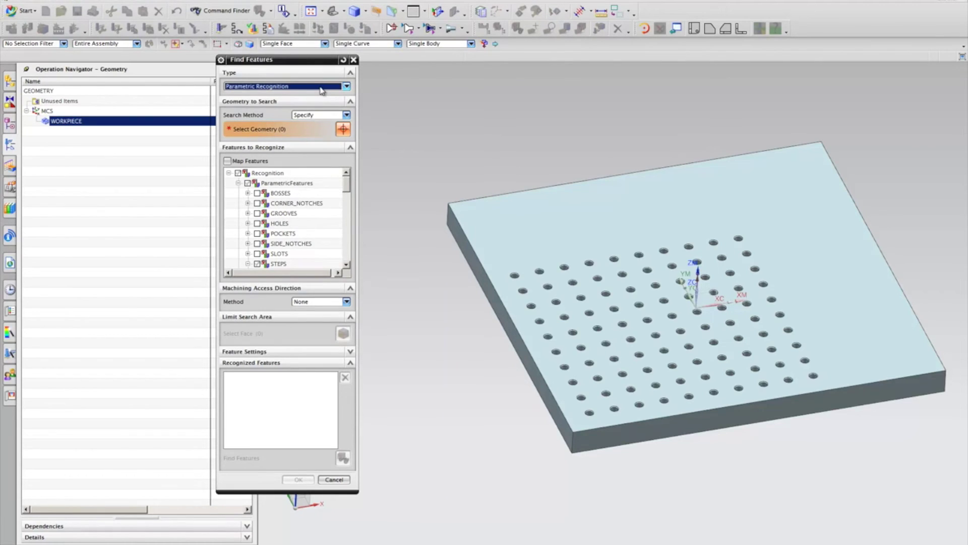
{"action": "left_click", "coordinate": [322, 87]}
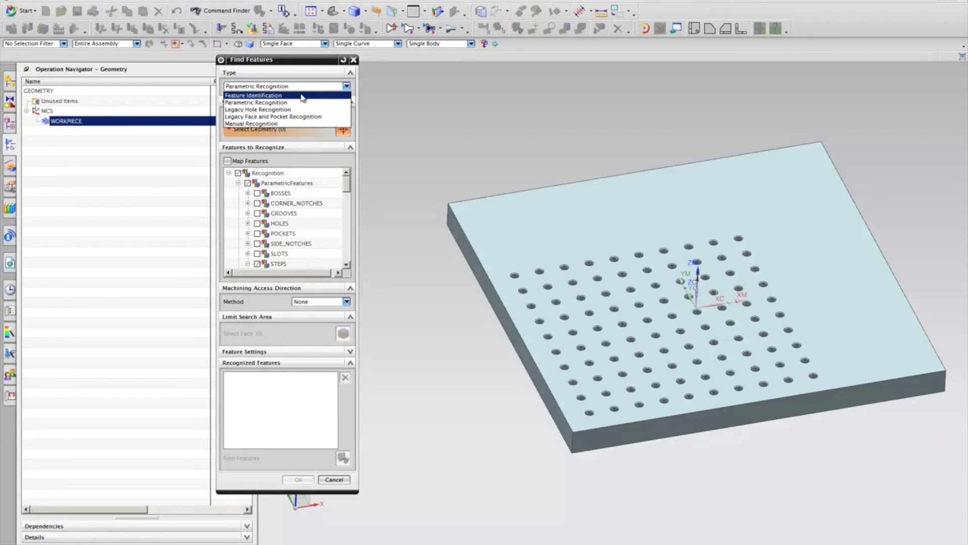
{"action": "left_click", "coordinate": [257, 95]}
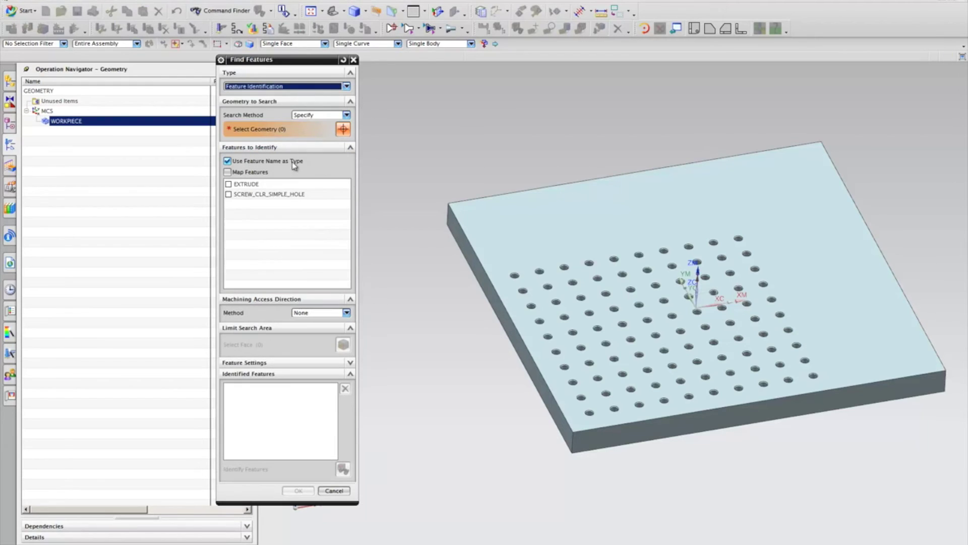
{"action": "left_click", "coordinate": [229, 195]}
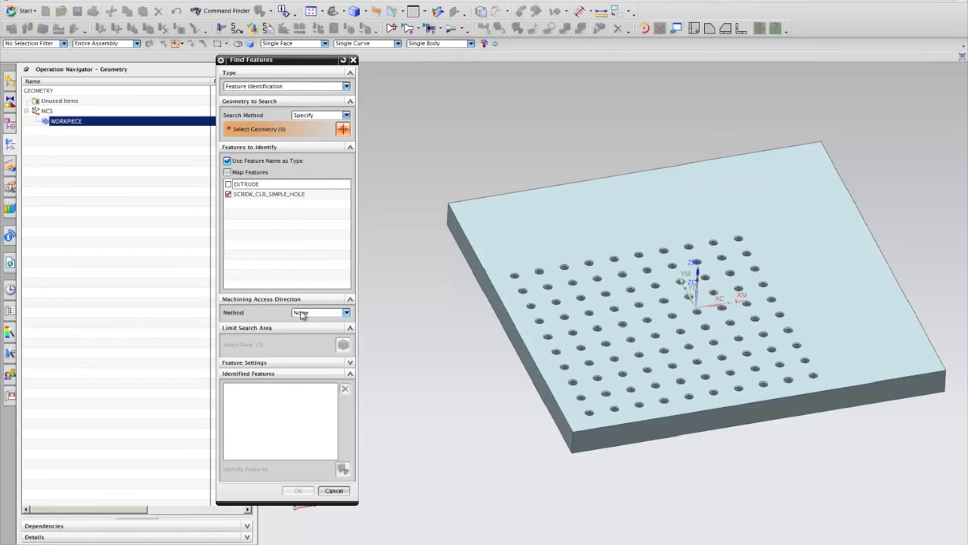
{"action": "left_click", "coordinate": [310, 116]}
{"action": "left_click", "coordinate": [309, 124]}
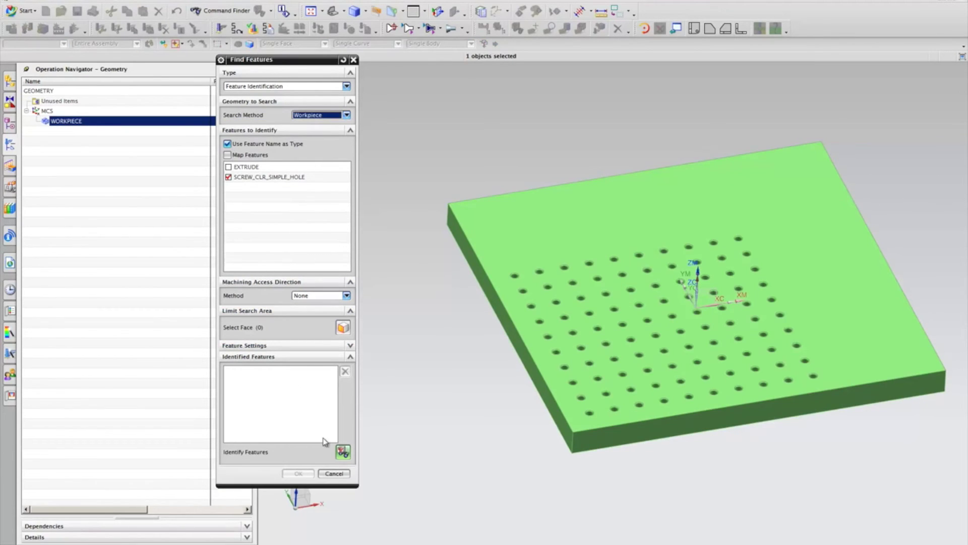
{"action": "left_click", "coordinate": [342, 451]}
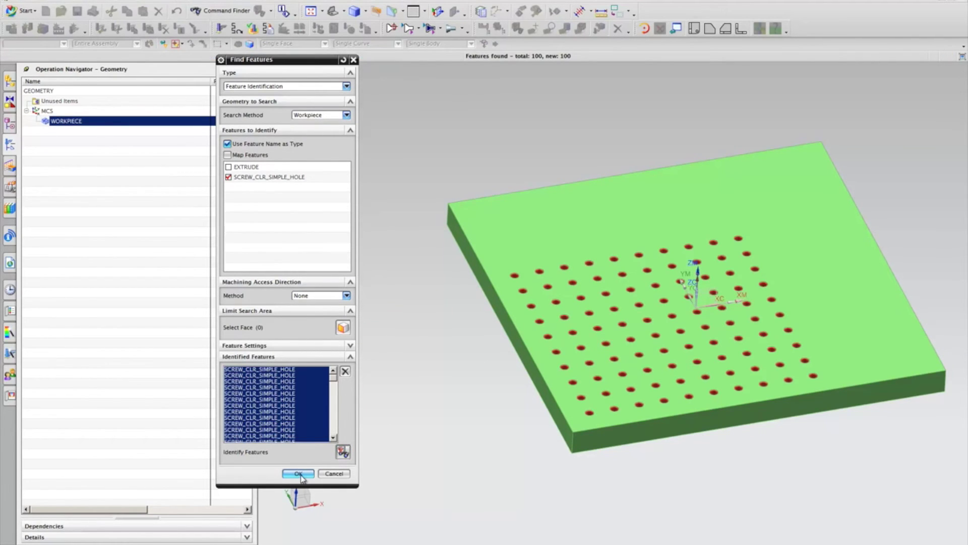
{"action": "left_click", "coordinate": [299, 475]}
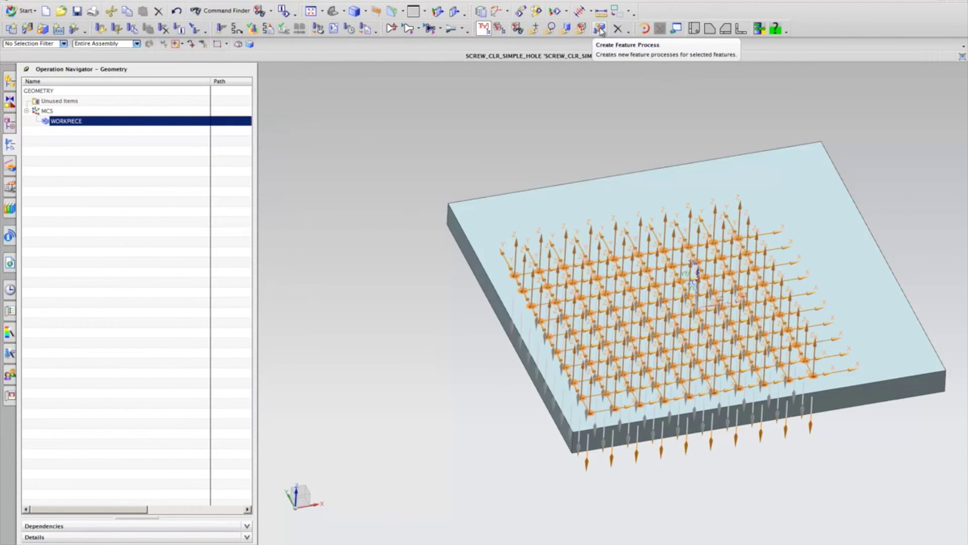
- Create rule-based feature processes from the MillDrill library under WORKPIECE
{"action": "left_click", "coordinate": [600, 29]}
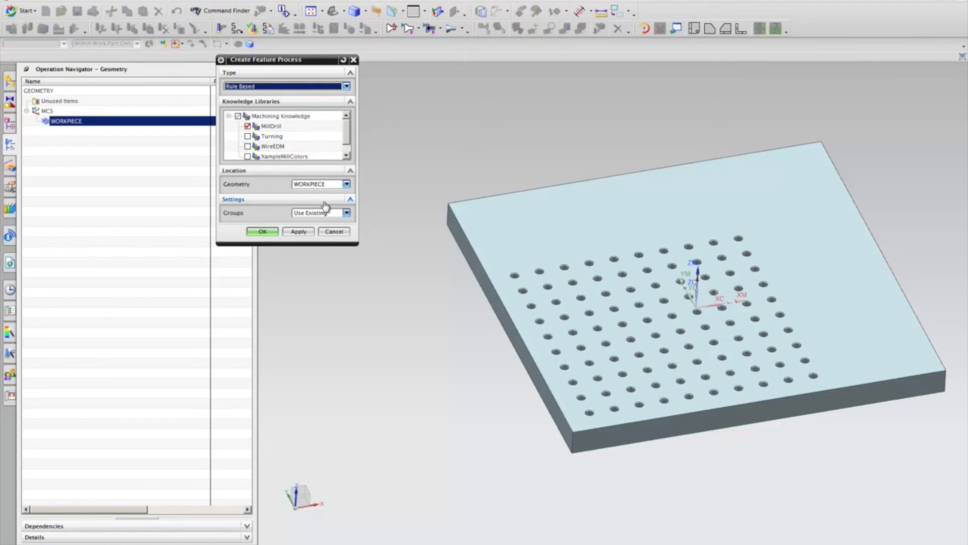
{"action": "left_click", "coordinate": [263, 232]}
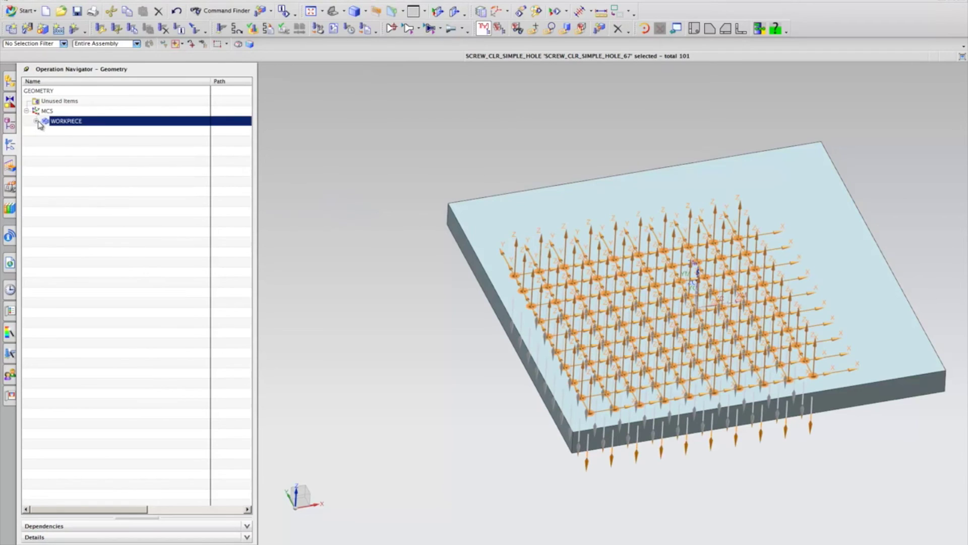
- Expand WORKPIECE and SCREW_CLR_SIMPLE_HOLE, then generate the CHAMFER_S1H_SPTDRILL_REVERSE toolpath
{"action": "left_click", "coordinate": [36, 121]}
{"action": "left_click", "coordinate": [45, 130]}
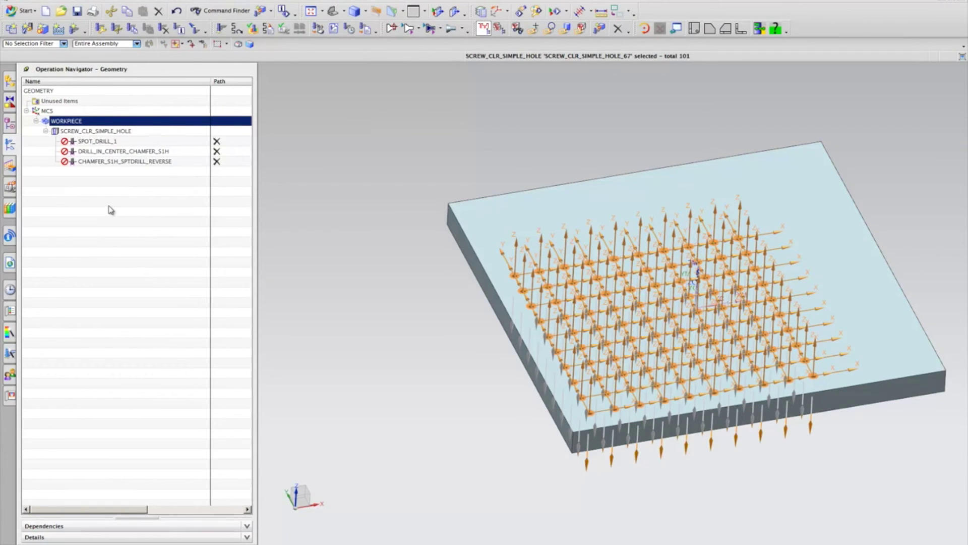
{"action": "left_click", "coordinate": [83, 152]}
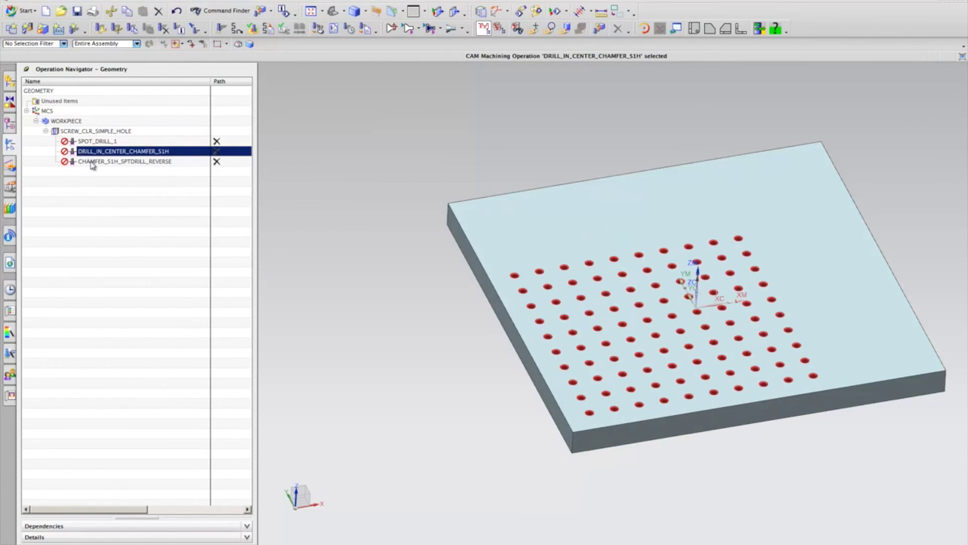
{"action": "left_click", "coordinate": [92, 163]}
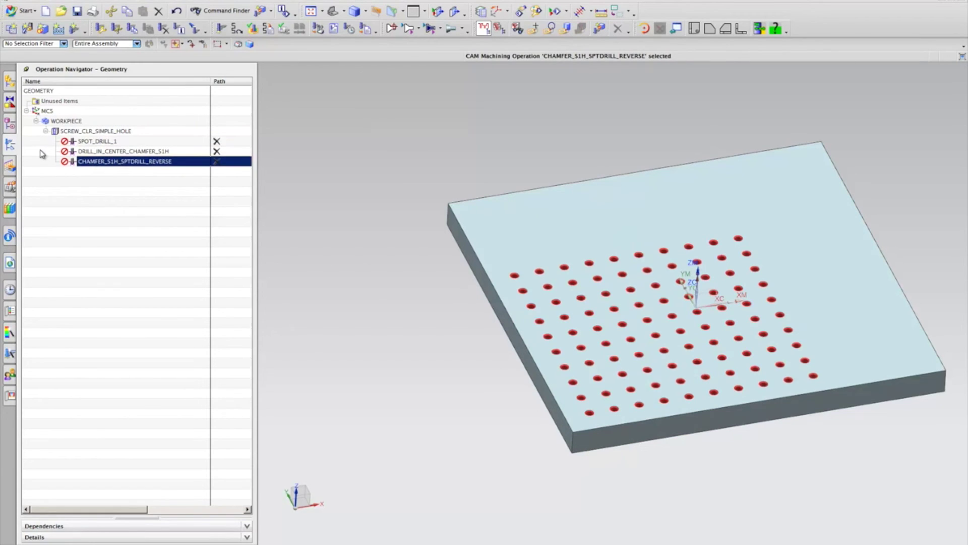
{"action": "right_click", "coordinate": [79, 163]}
{"action": "left_click", "coordinate": [113, 228]}
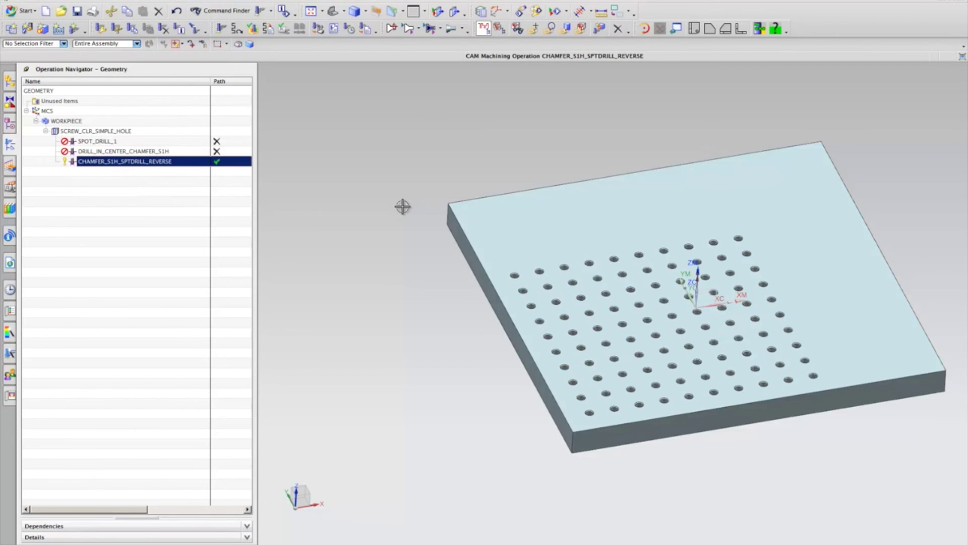
- Reorient the view and review the DRILL_IN_CENTER_CHAMFER_S1H and SPOT_DRILL_1 operations
{"action": "key", "text": "ctrl+alt+f"}
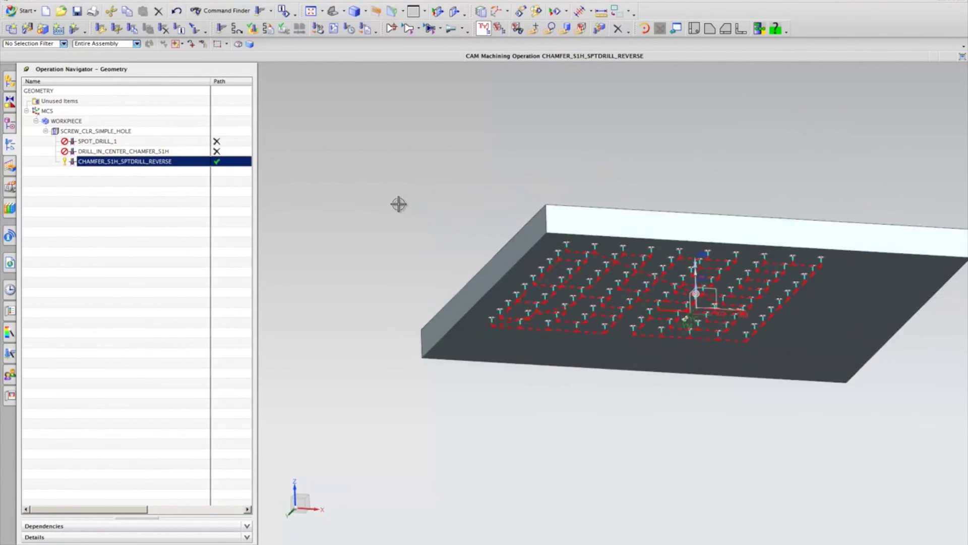
{"action": "left_click", "coordinate": [108, 151]}
{"action": "left_click", "coordinate": [95, 142]}
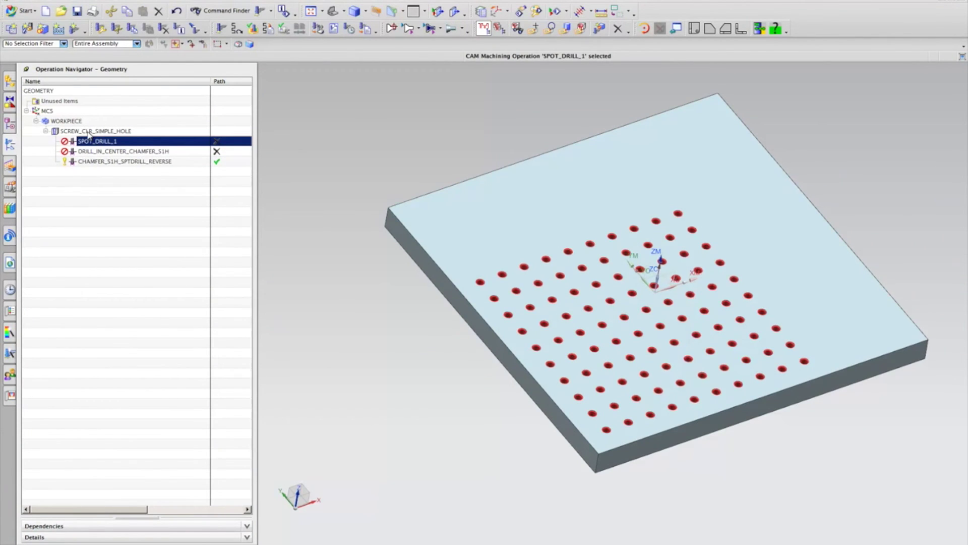
{"action": "right_click", "coordinate": [89, 132]}
- Generate tool paths for all three SCREW_CLR_SIMPLE_HOLE operations and accept them
{"action": "left_click", "coordinate": [119, 198]}
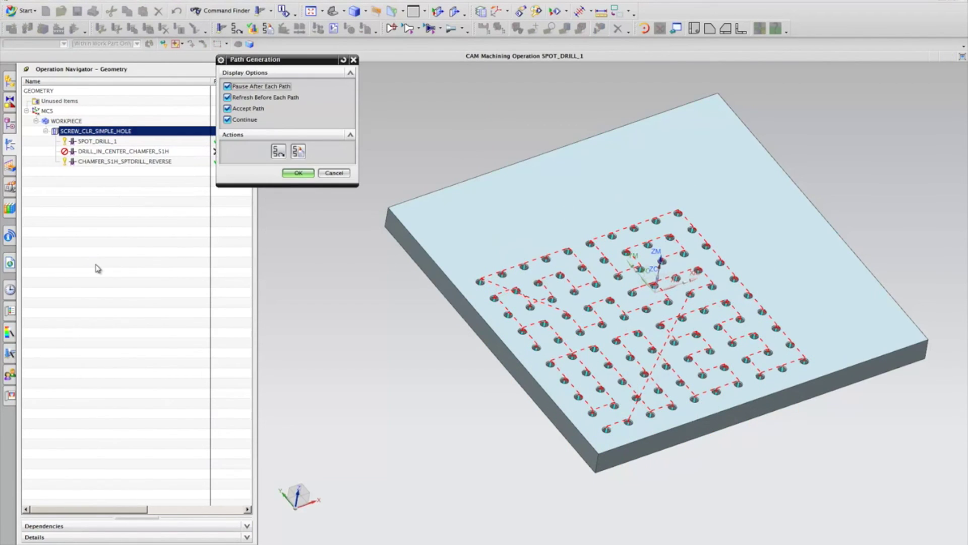
{"action": "left_click", "coordinate": [298, 172]}
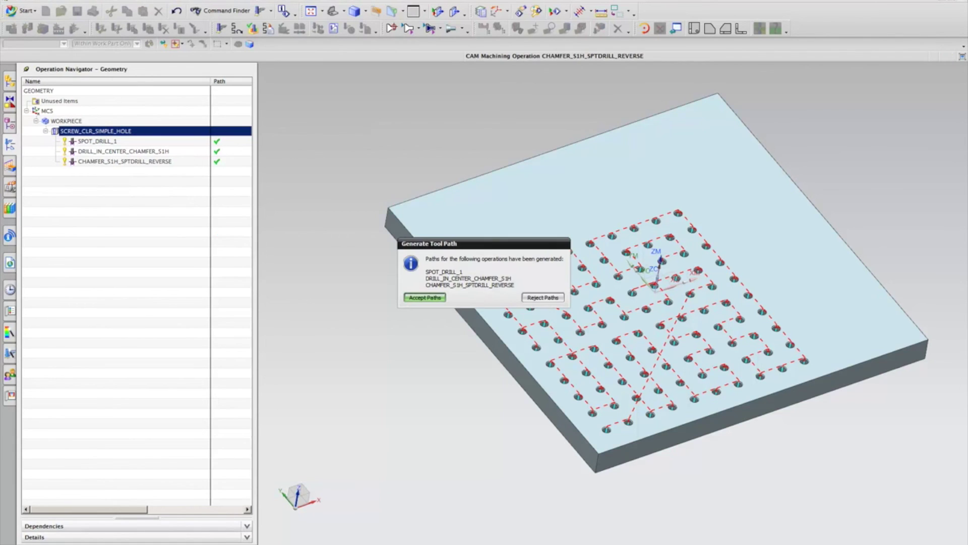
{"action": "left_click", "coordinate": [427, 298]}
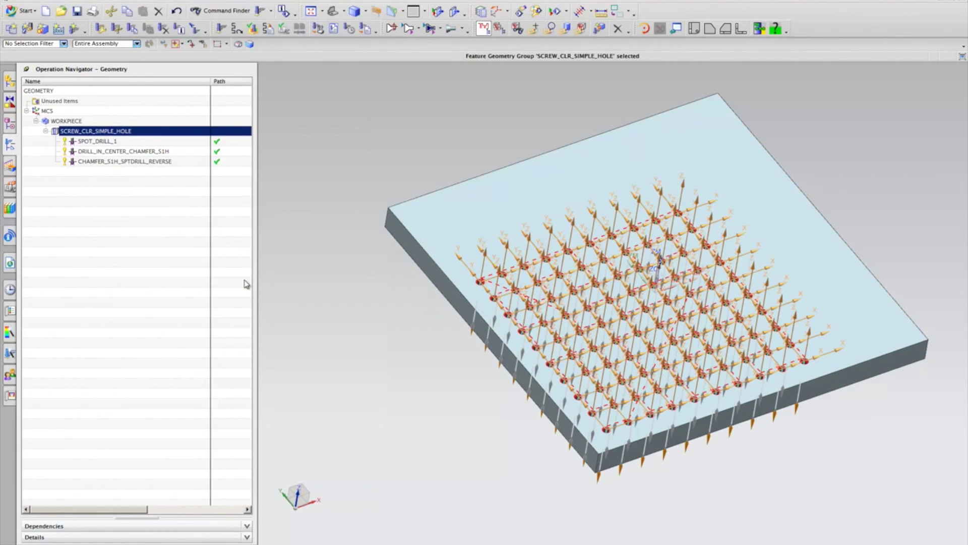
- Switch the Operation Navigator to Program Order View and expand SPOT_DRILL, DRILL and COUNTERSINK
{"action": "left_click", "coordinate": [154, 243]}
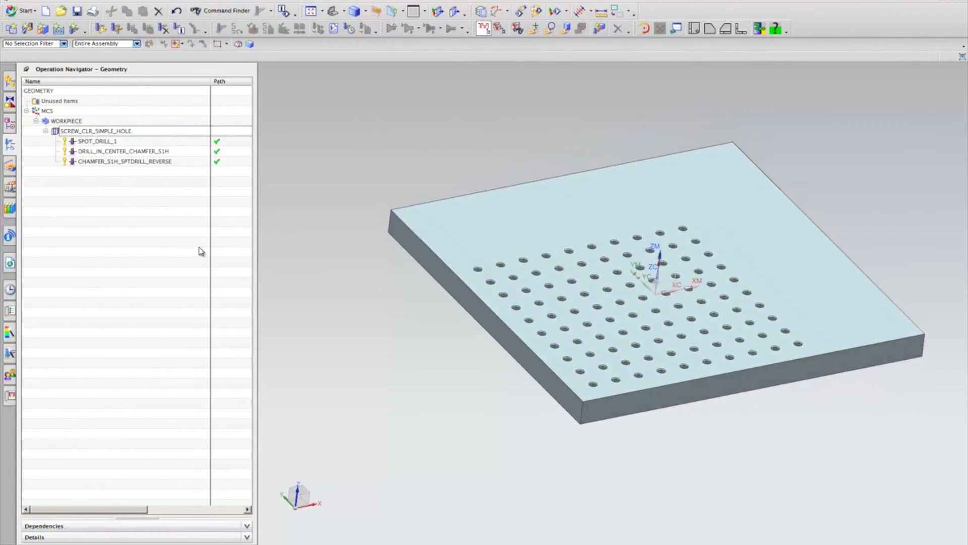
{"action": "right_click", "coordinate": [46, 250]}
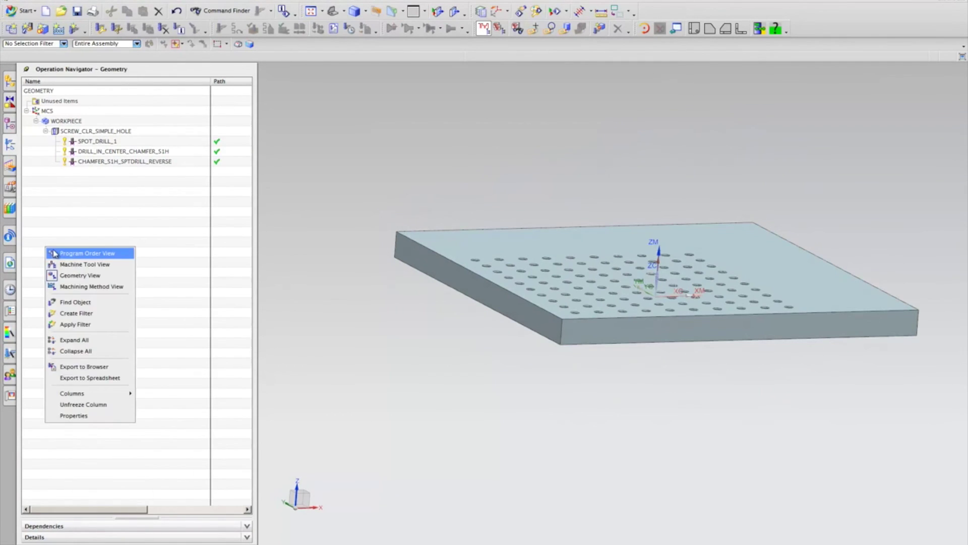
{"action": "left_click", "coordinate": [59, 254]}
{"action": "left_click", "coordinate": [26, 121]}
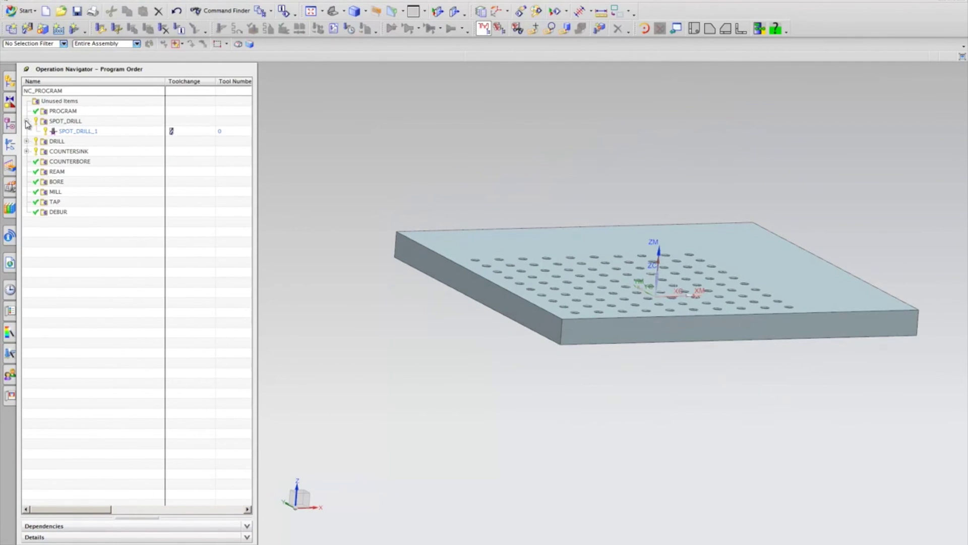
{"action": "left_click", "coordinate": [26, 142]}
{"action": "left_click", "coordinate": [27, 162]}
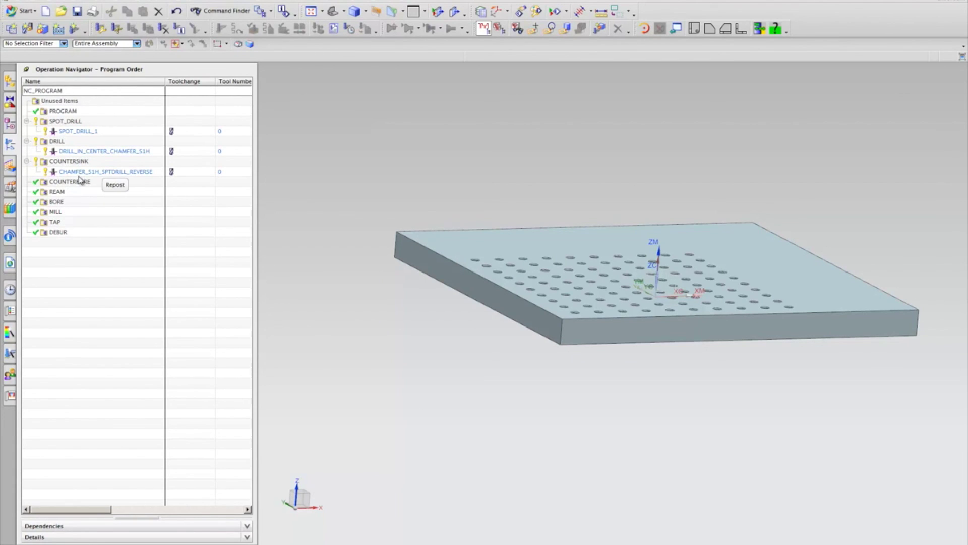
- Move SPOT_DRILL, DRILL and COUNTERSINK under PROGRAM in that order and fit the view
{"action": "left_click", "coordinate": [68, 121]}
{"action": "left_click_drag", "start_coordinate": [69, 121], "coordinate": [63, 119]}
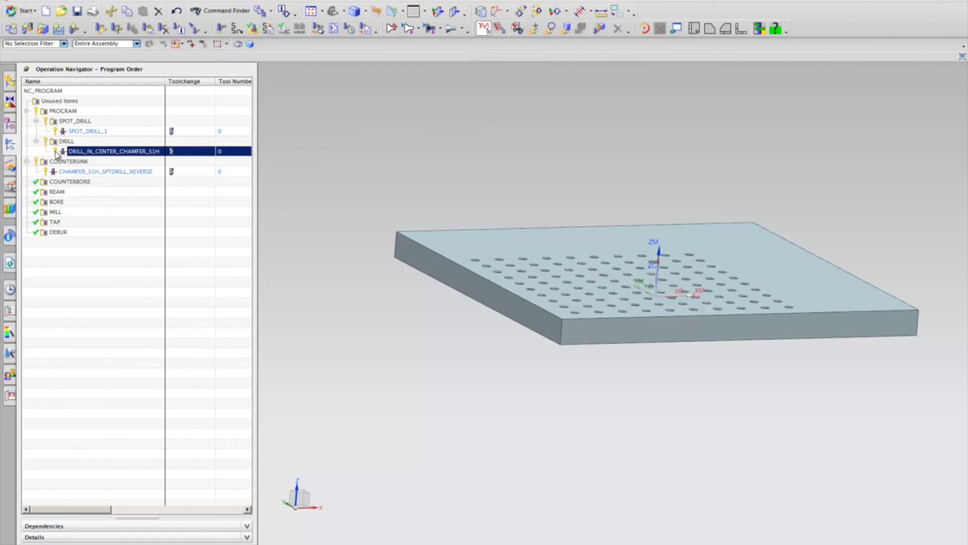
{"action": "left_click_drag", "start_coordinate": [60, 162], "coordinate": [67, 109]}
{"action": "left_click", "coordinate": [109, 173]}
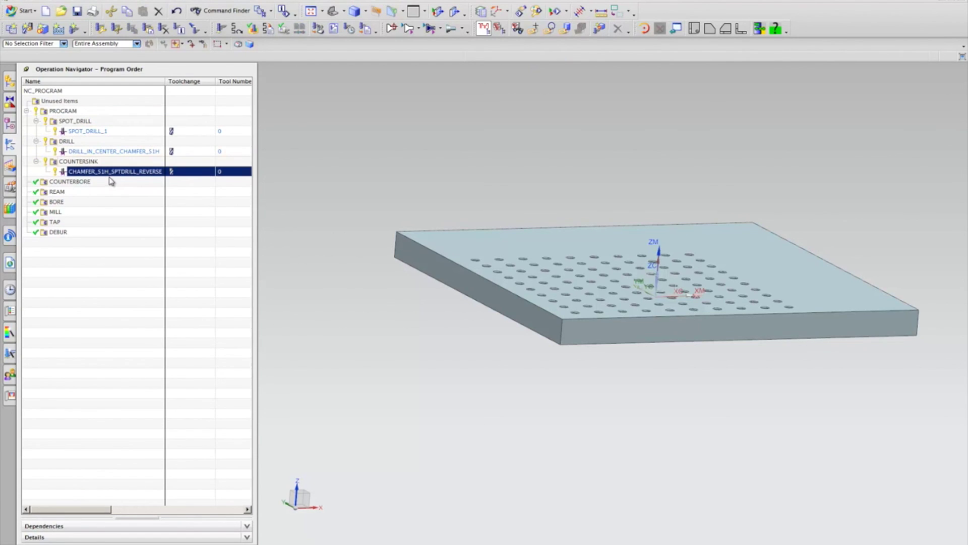
{"action": "left_click", "coordinate": [129, 300]}
{"action": "key", "text": "ctrl+f"}
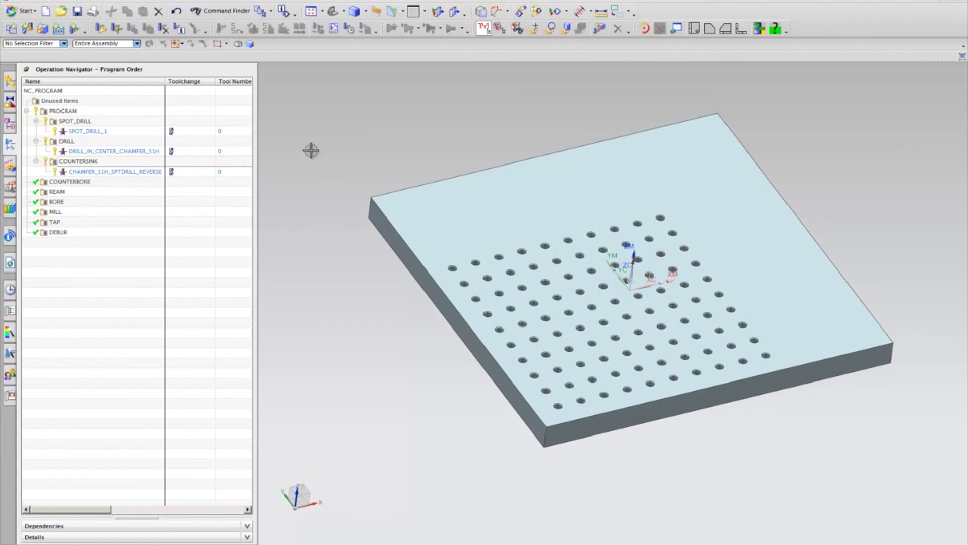
{"action": "left_click", "coordinate": [130, 0]}
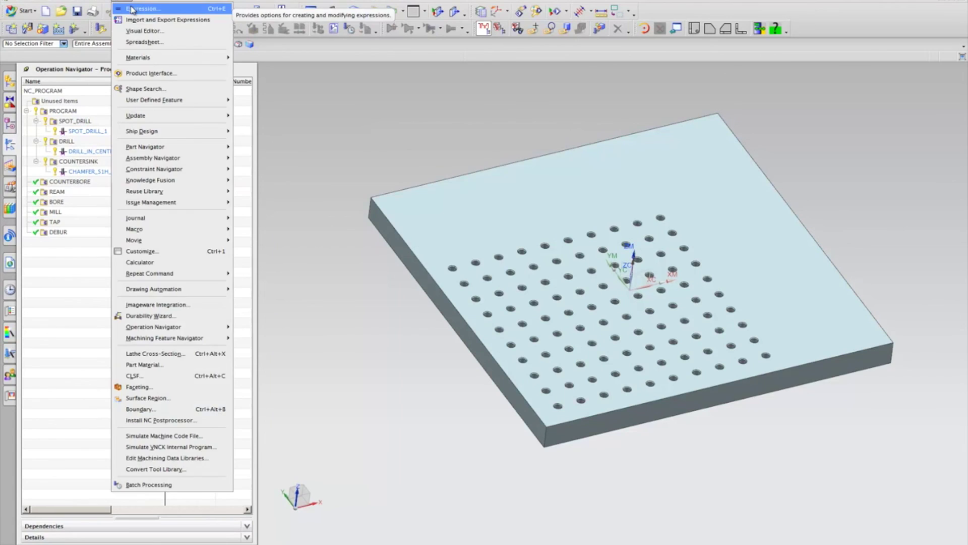
- In Expressions, set Pattern_p116 and Pattern_p113 to 1.5 in and apply the change
{"action": "left_click", "coordinate": [132, 9]}
{"action": "left_click", "coordinate": [298, 144]}
{"action": "left_click", "coordinate": [295, 134]}
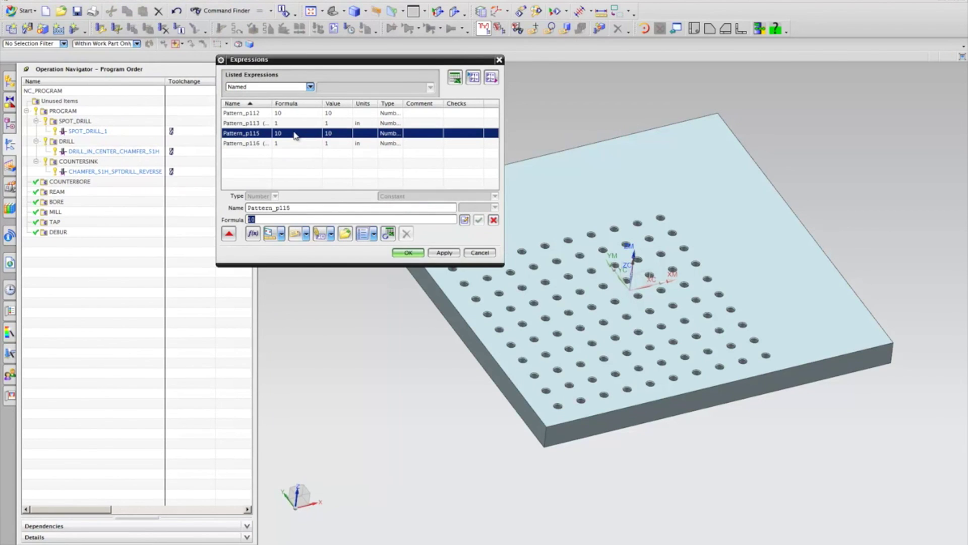
{"action": "left_click_drag", "start_coordinate": [327, 63], "coordinate": [262, 71]}
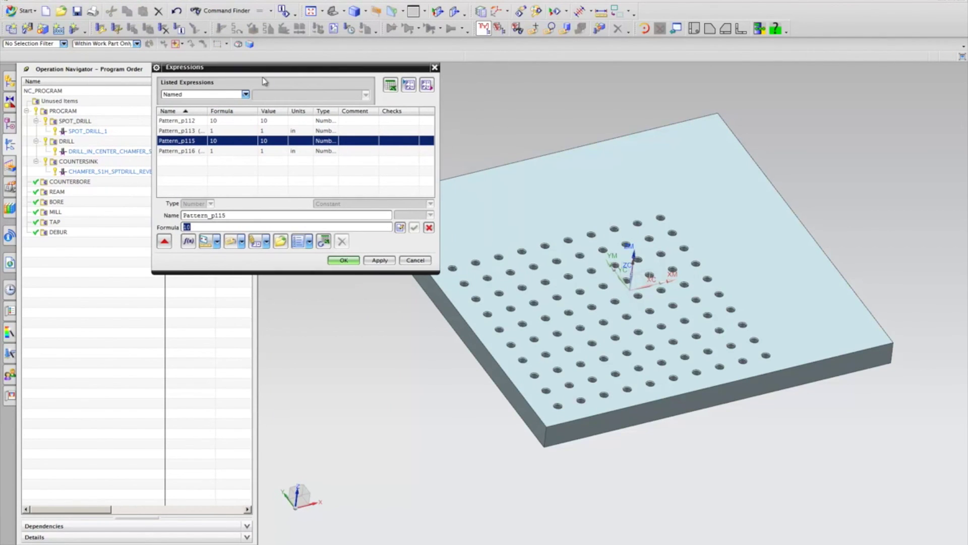
{"action": "left_click", "coordinate": [215, 150]}
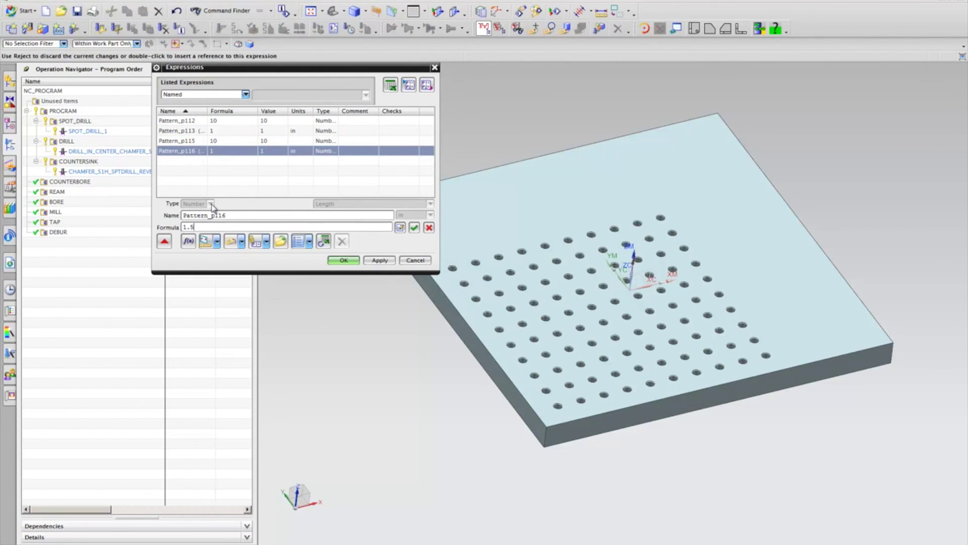
{"action": "left_click", "coordinate": [415, 227]}
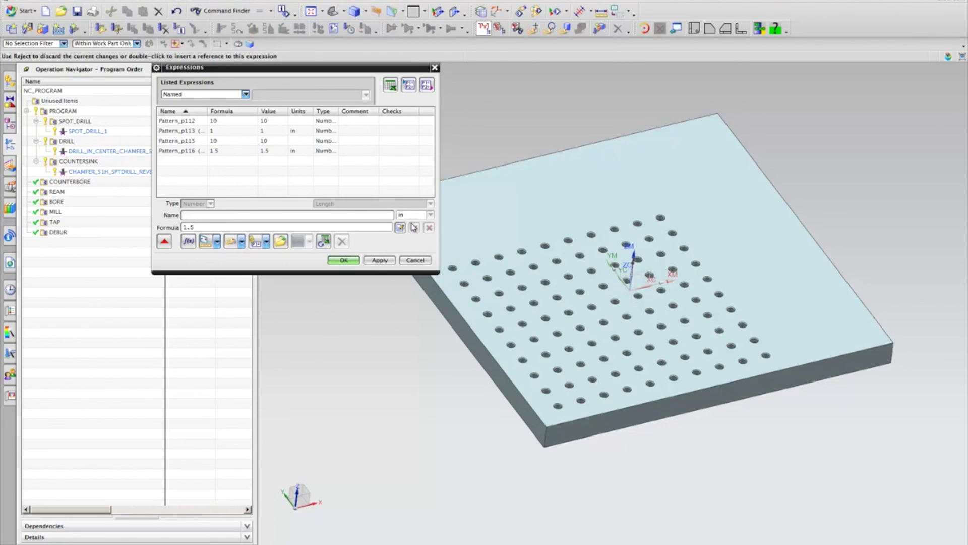
{"action": "left_click", "coordinate": [225, 130]}
{"action": "left_click", "coordinate": [206, 227]}
{"action": "type", "text": ".5"}
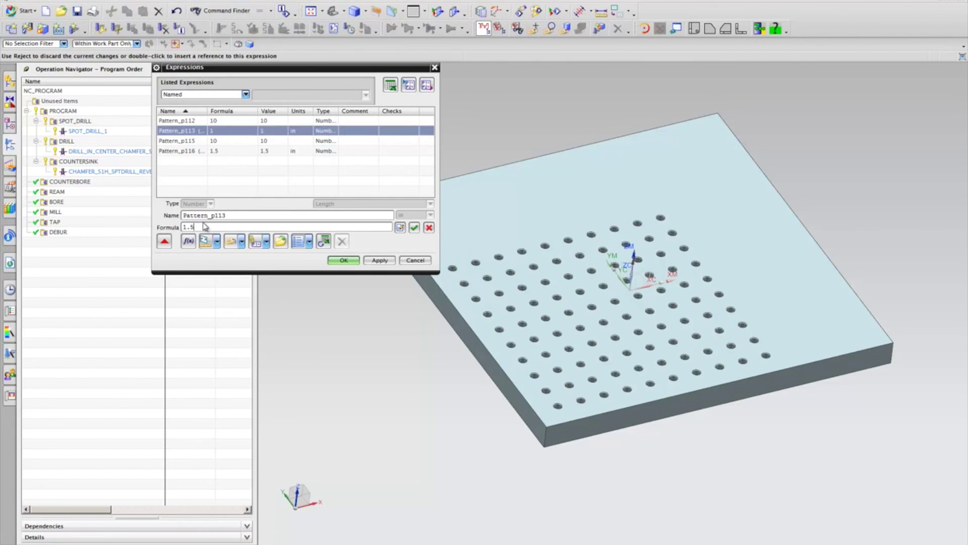
{"action": "left_click", "coordinate": [414, 228]}
{"action": "left_click", "coordinate": [344, 260]}
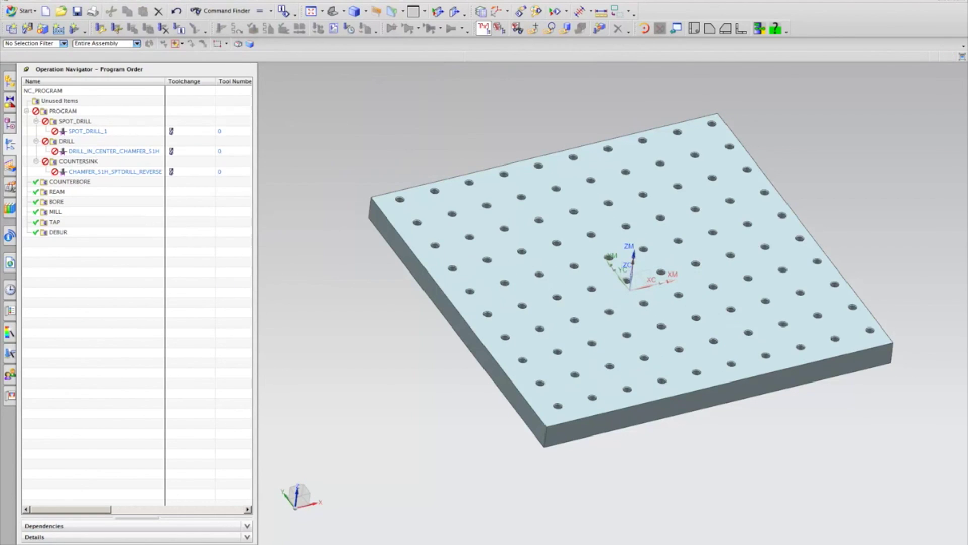
- Regenerate the SPOT_DRILL_1 tool path for the 1.5 in hole spacing
{"action": "right_click", "coordinate": [86, 132]}
{"action": "left_click", "coordinate": [136, 199]}
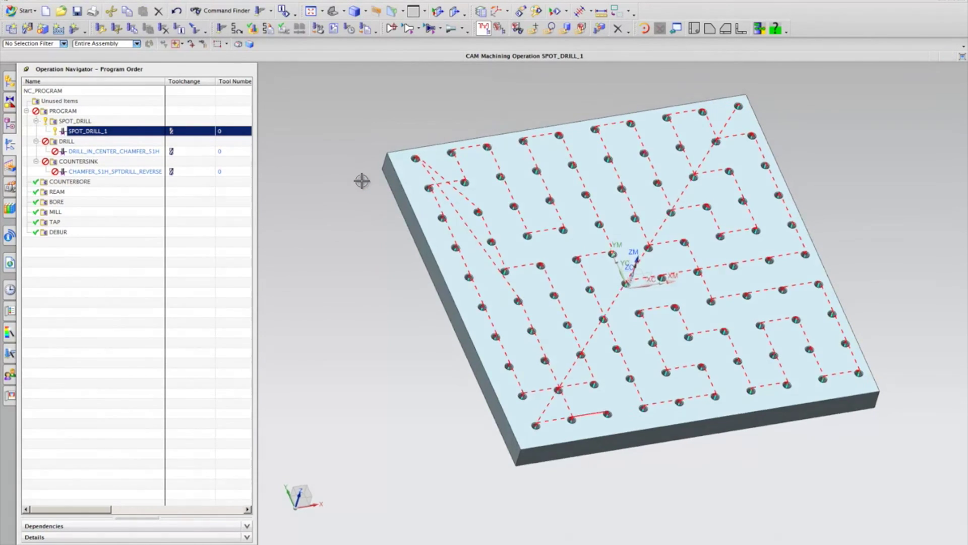
{"action": "key", "text": "Home"}
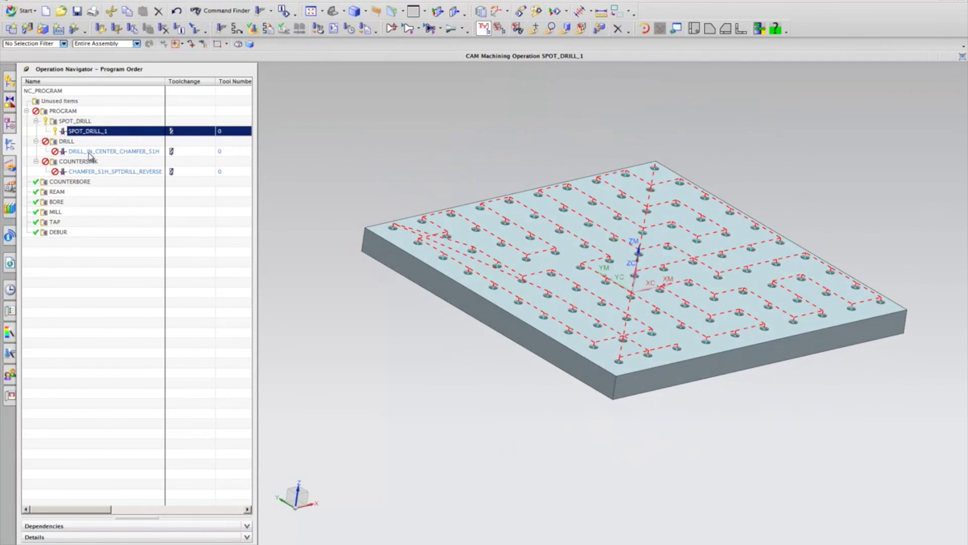
- Approve the changes on all 100 SCREW_CLR_SIMPLE_HOLE machining features
{"action": "left_click", "coordinate": [10, 166]}
{"action": "scroll", "coordinate": [92, 215], "scroll_direction": "up", "scroll_amount": 10}
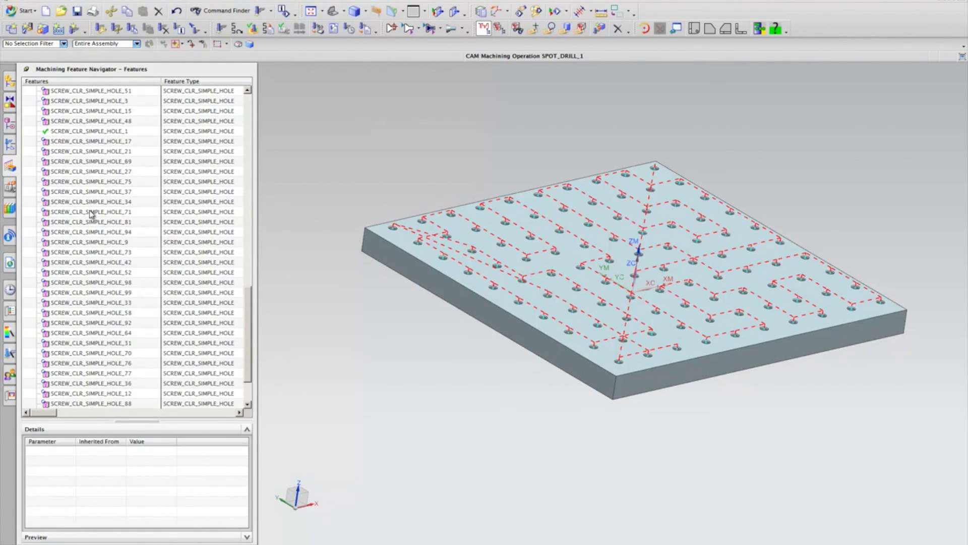
{"action": "scroll", "coordinate": [116, 206], "scroll_direction": "up", "scroll_amount": 15}
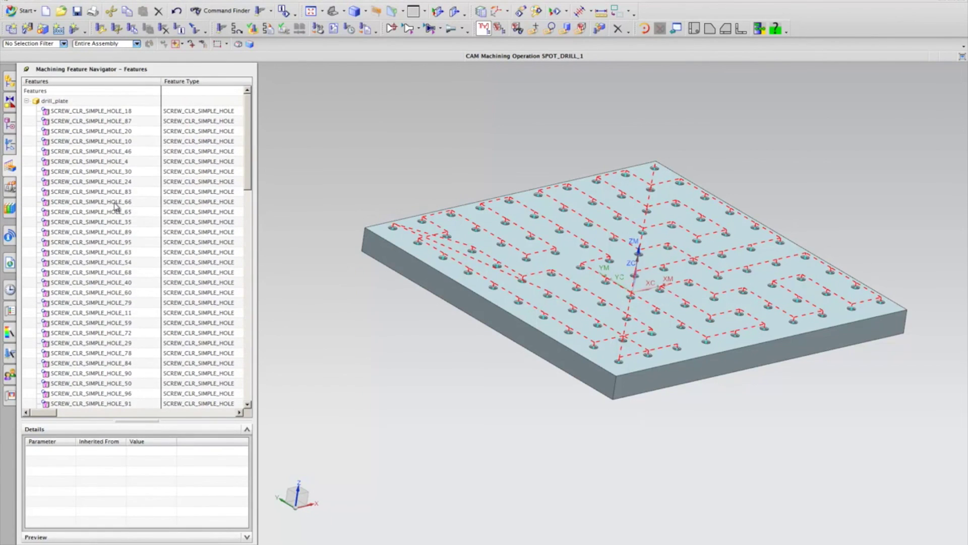
{"action": "left_click", "coordinate": [96, 111]}
{"action": "scroll", "coordinate": [139, 212], "scroll_direction": "down", "scroll_amount": 20}
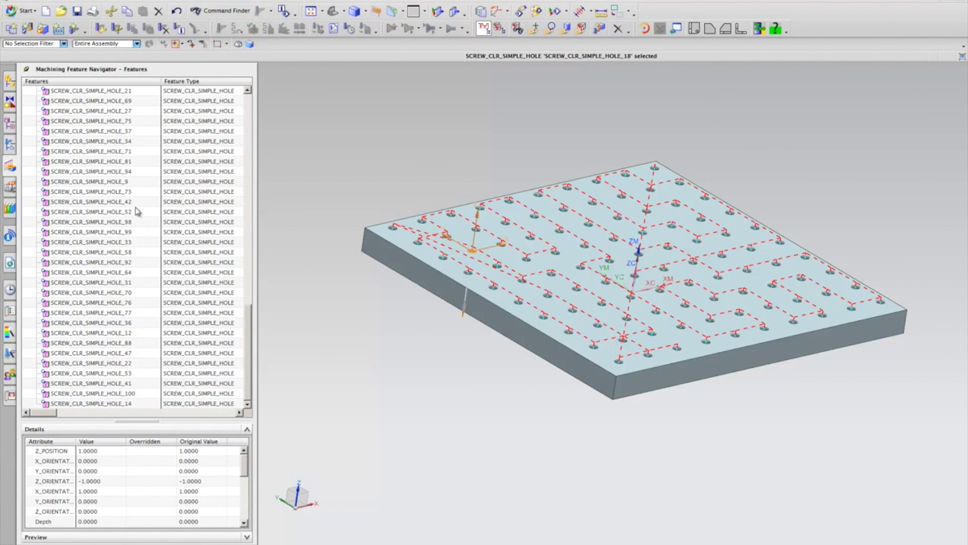
{"action": "left_click", "coordinate": [115, 404], "text": "shift"}
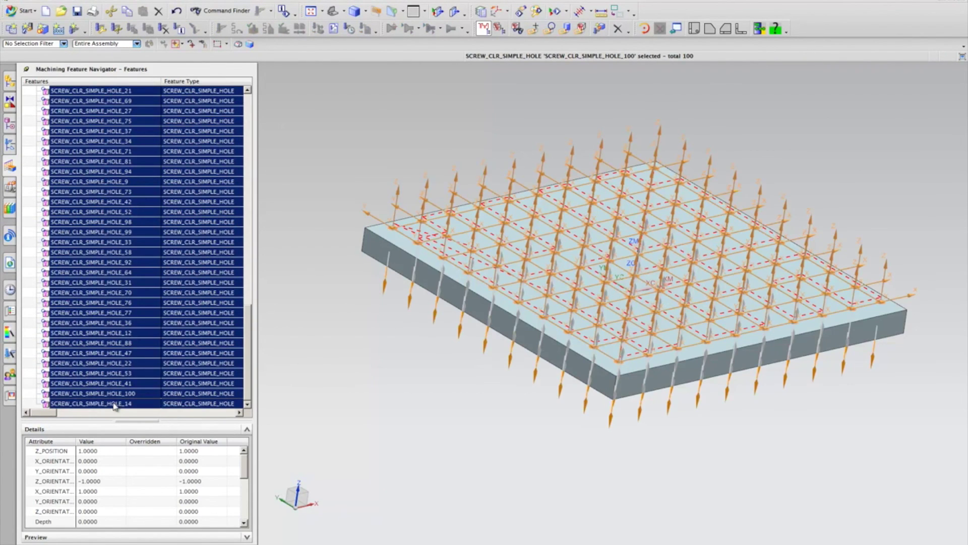
{"action": "right_click", "coordinate": [115, 405]}
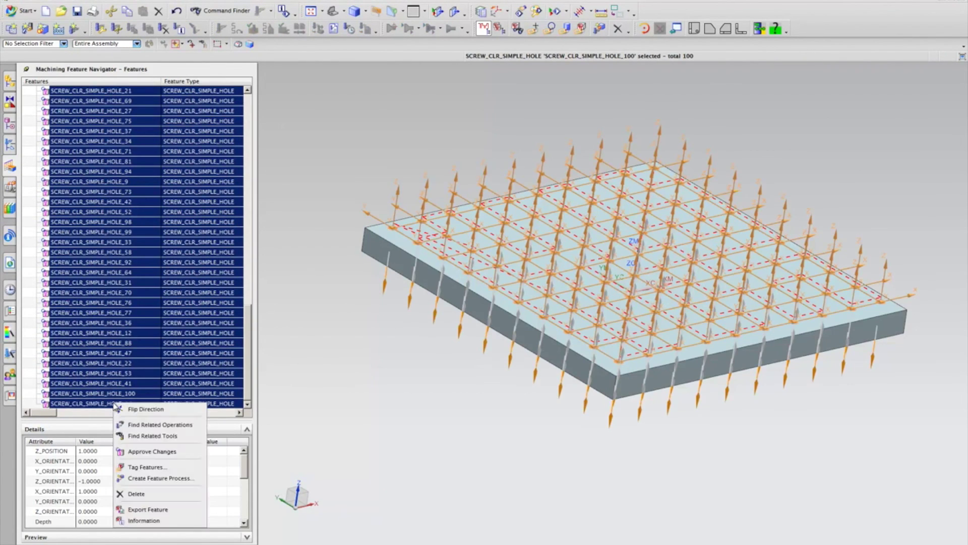
{"action": "left_click", "coordinate": [191, 451]}
- Back in the operation list, generate the DRILL_IN_CENTER_CHAMFER_S1H tool path for the 1.5 in spacing
{"action": "left_click", "coordinate": [10, 145]}
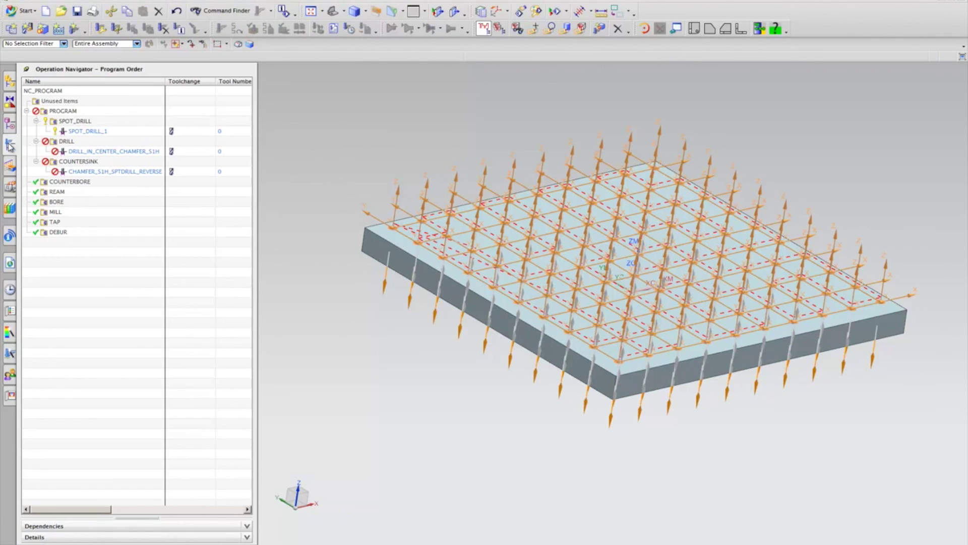
{"action": "left_click", "coordinate": [70, 153]}
{"action": "right_click", "coordinate": [70, 152]}
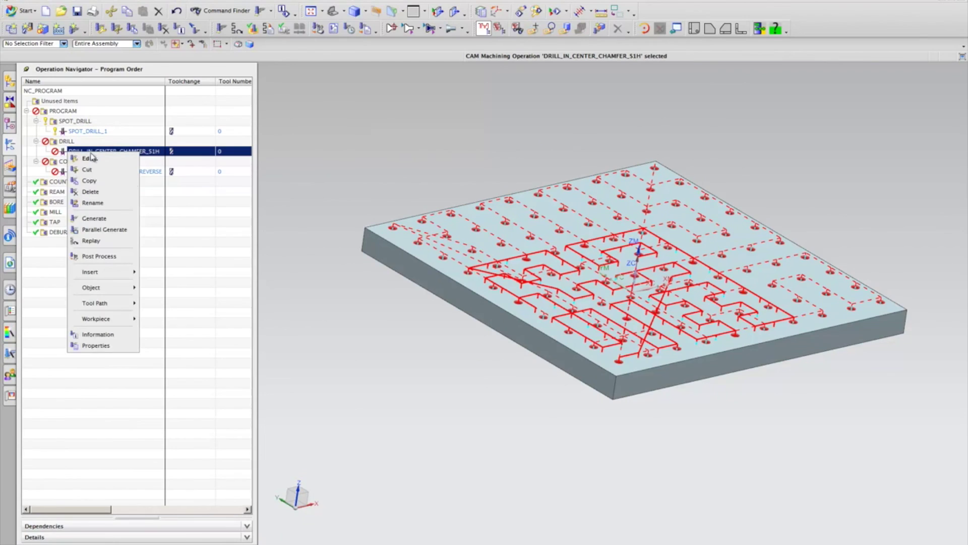
{"action": "left_click", "coordinate": [96, 217]}
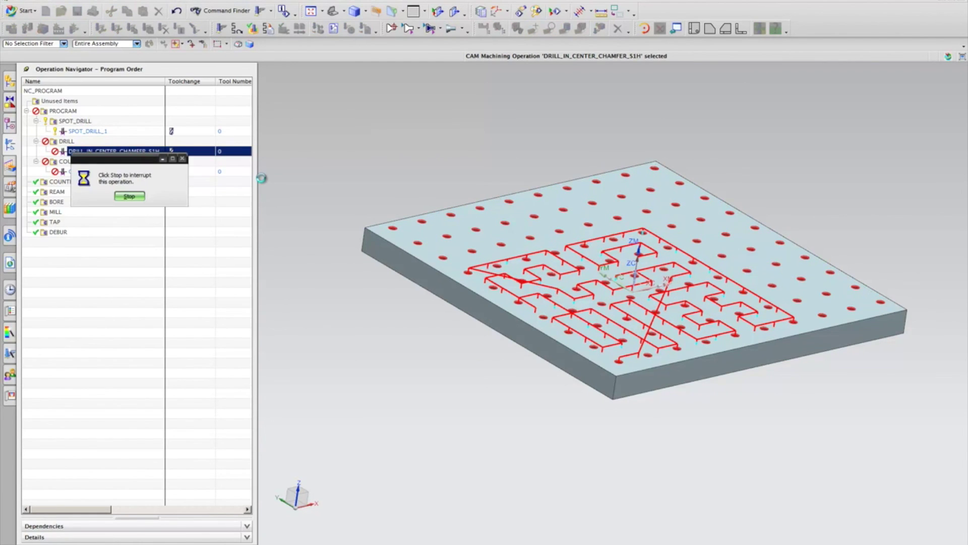